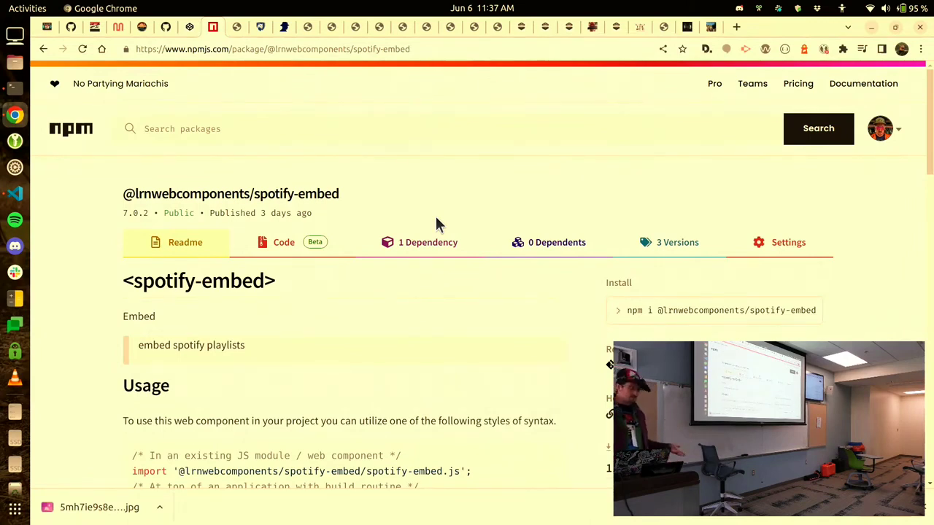
Switch from Chrome to VS Code, where spotify-embed.js shows the SpotifyEmbed LitElement class.
key("alt+Tab")
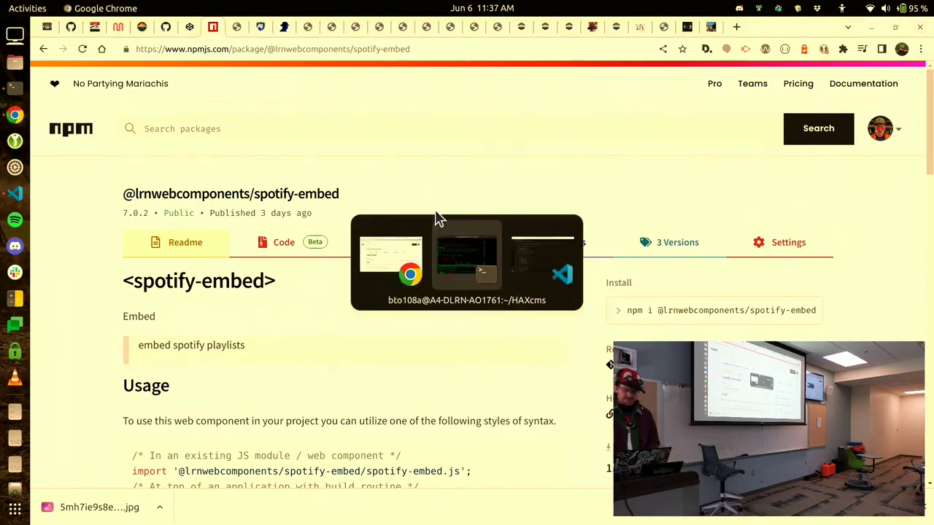
key("alt+Tab")
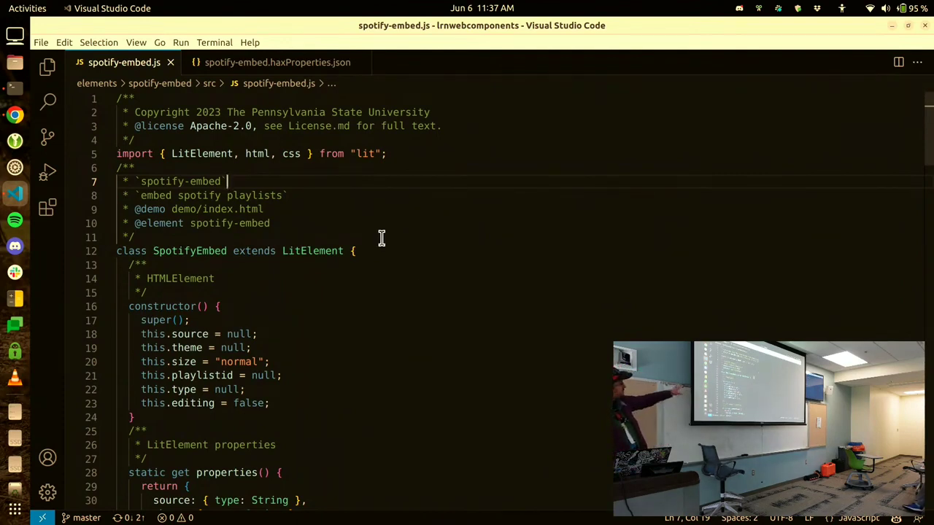
mouse_move(325, 251)
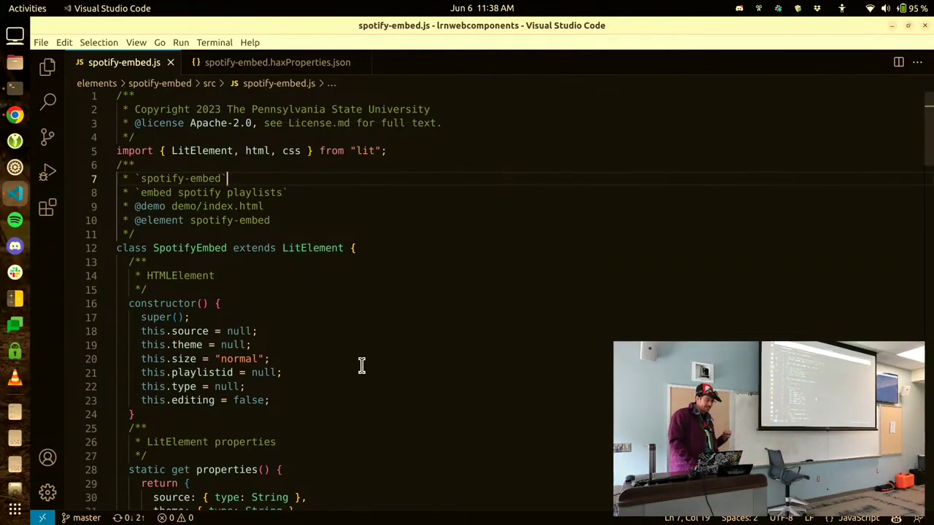
scroll(361, 366, "down", 1)
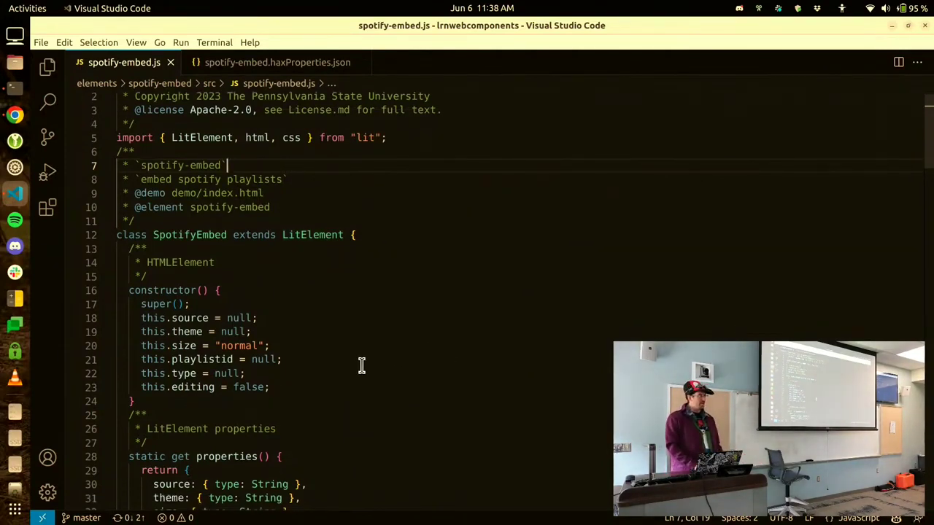
scroll(361, 366, "down", 3)
scroll(361, 366, "down", 3)
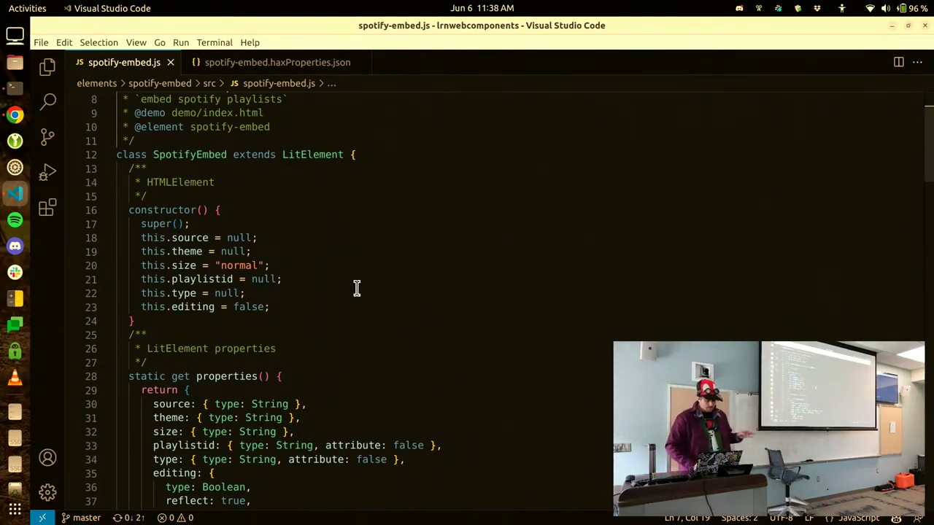
scroll(357, 288, "down", 4)
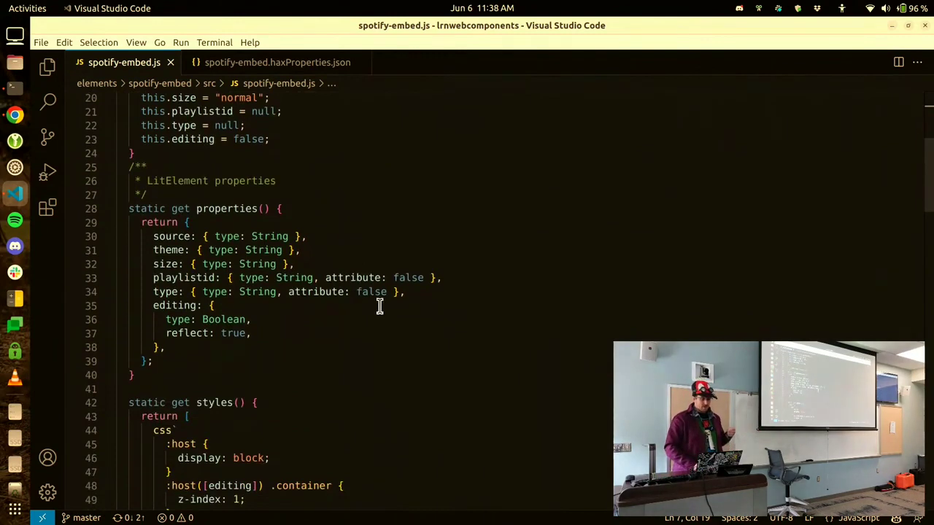
scroll(380, 306, "down", 6)
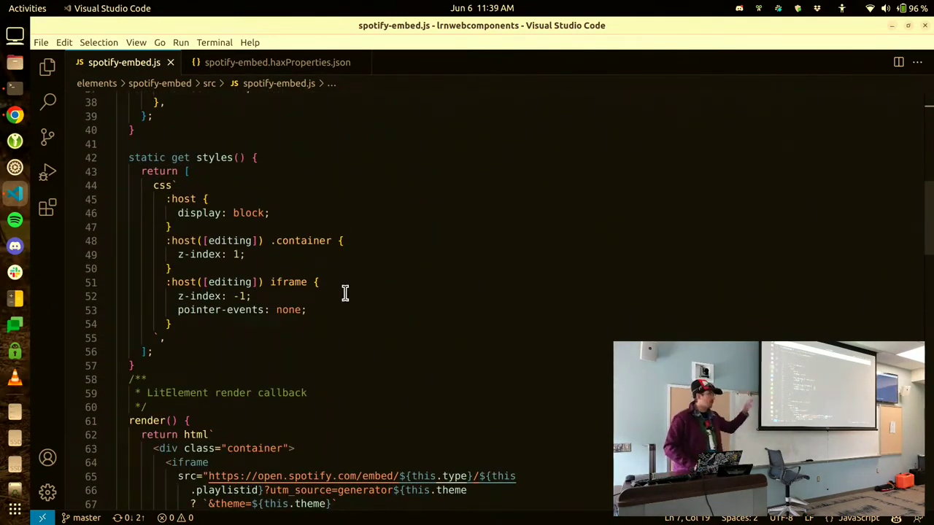
scroll(400, 295, "down", 5)
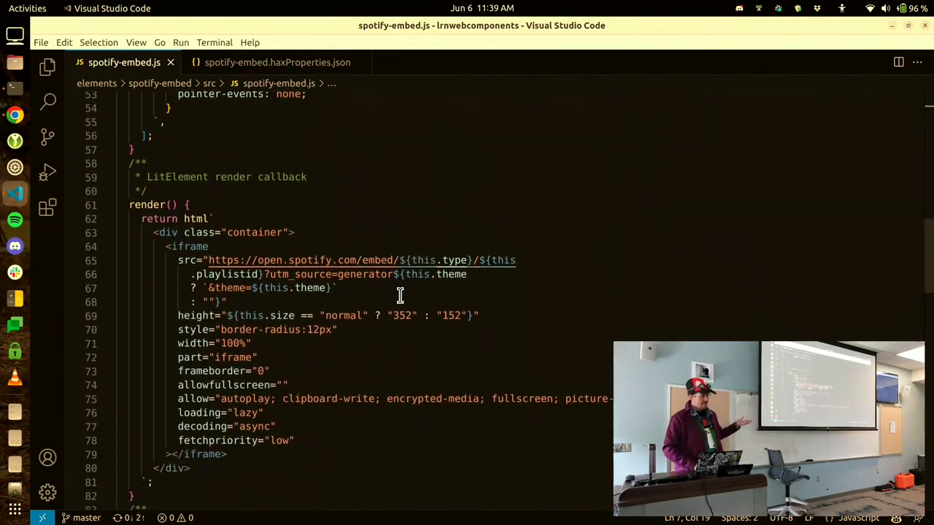
scroll(399, 295, "down", 1)
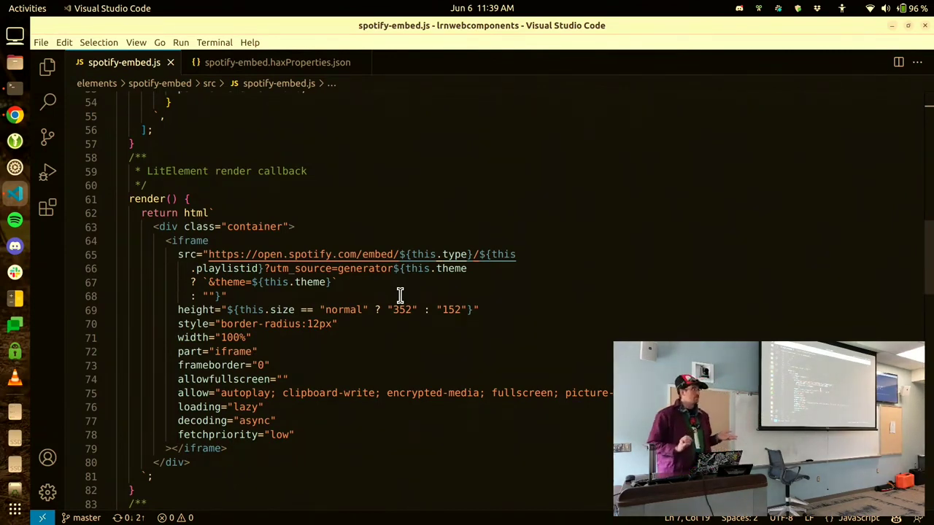
Close spotify-embed.js and put the cursor on line 17 of spotify-embed.haxProperties.json.
key("ctrl+w")
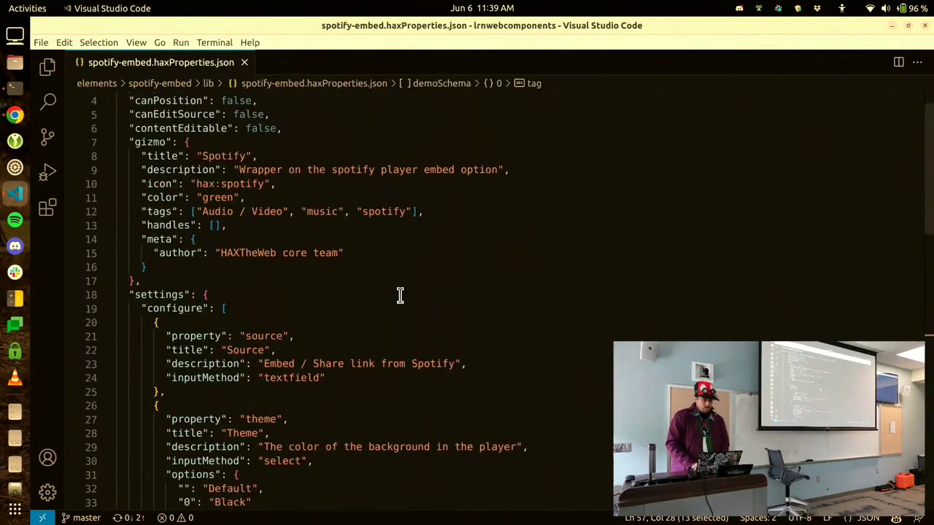
left_click(409, 279)
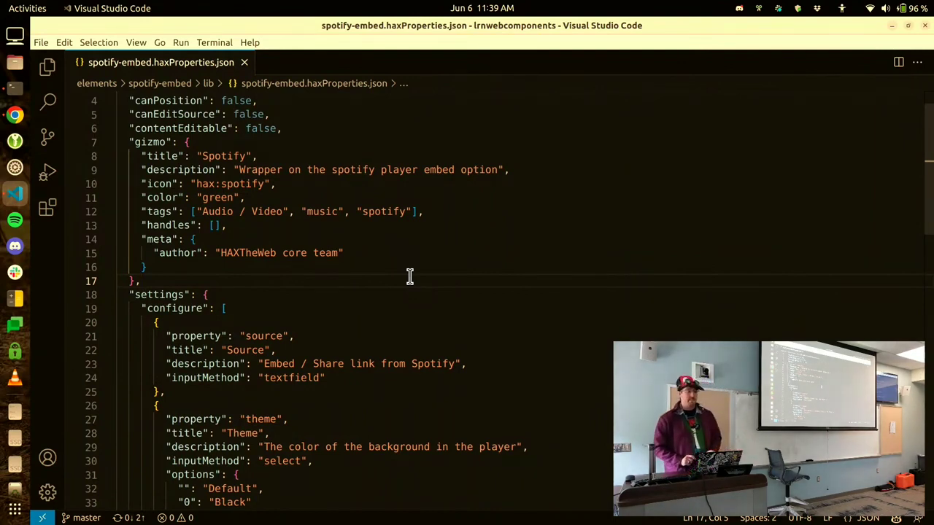
Minimize VS Code and close the npm package page in Chrome.
left_click(925, 28)
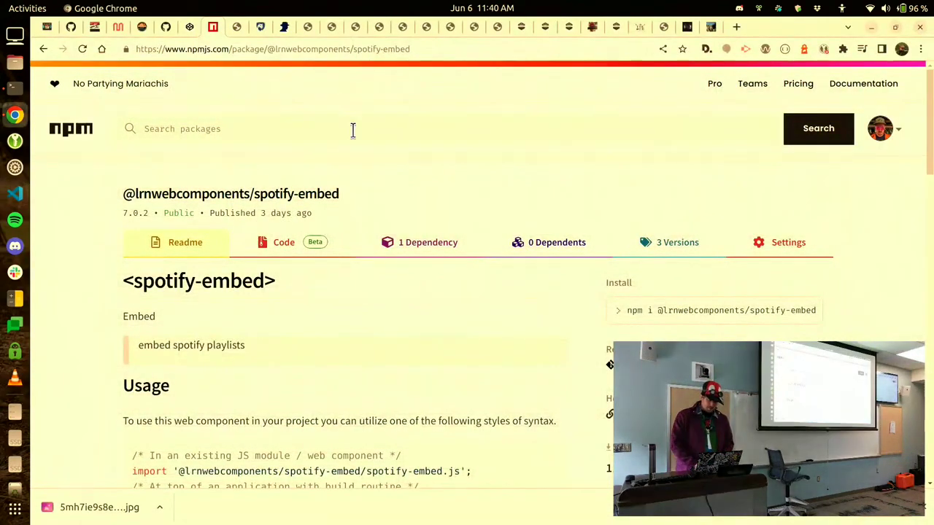
left_click(338, 176)
key("ctrl+w")
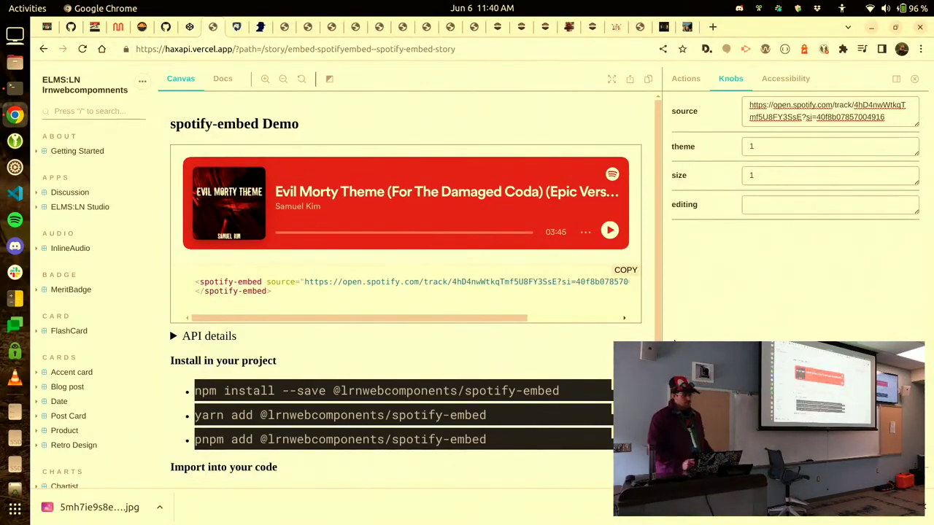
Change the spotify-embed theme knob from 1 to 0 and copy the demo markup.
triple_click(800, 117)
triple_click(772, 146)
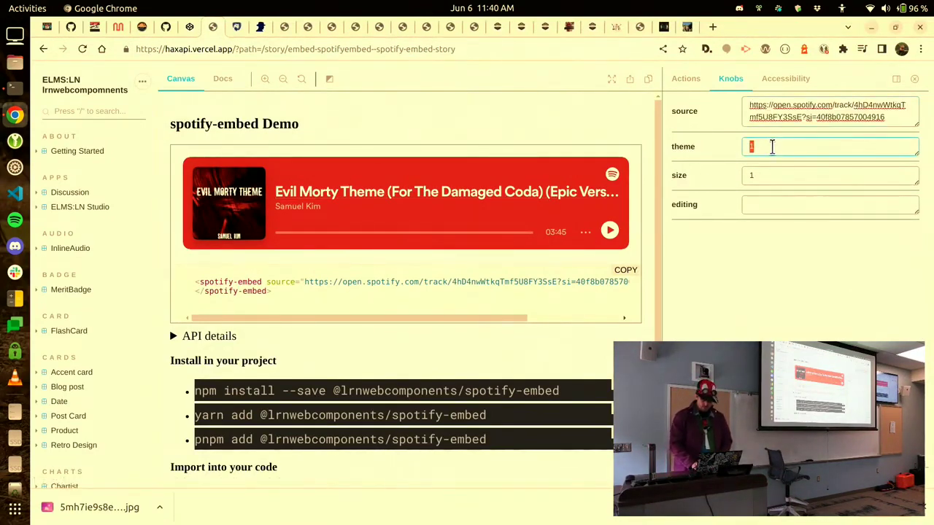
type("0")
key("Tab")
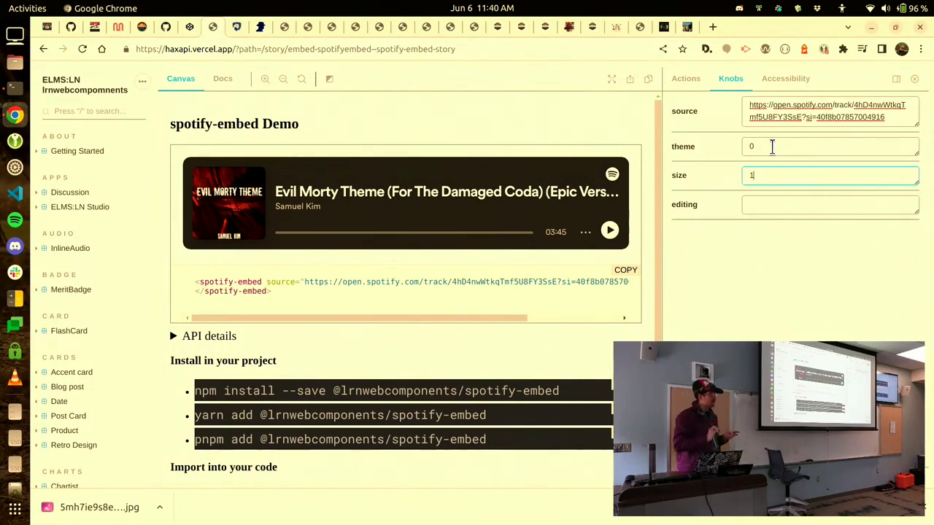
left_click(626, 271)
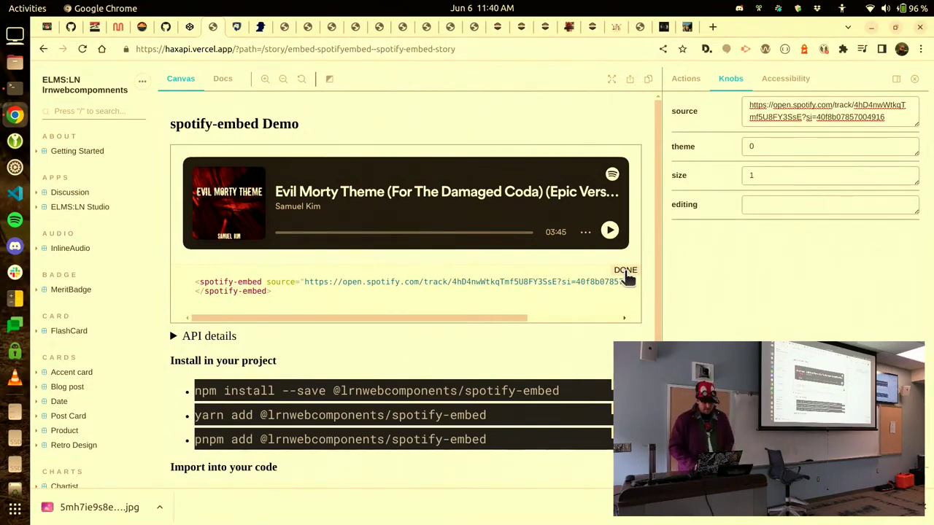
Bring up the sites.psu.edu a11y-media-player YouTube captions example.
left_click(235, 27)
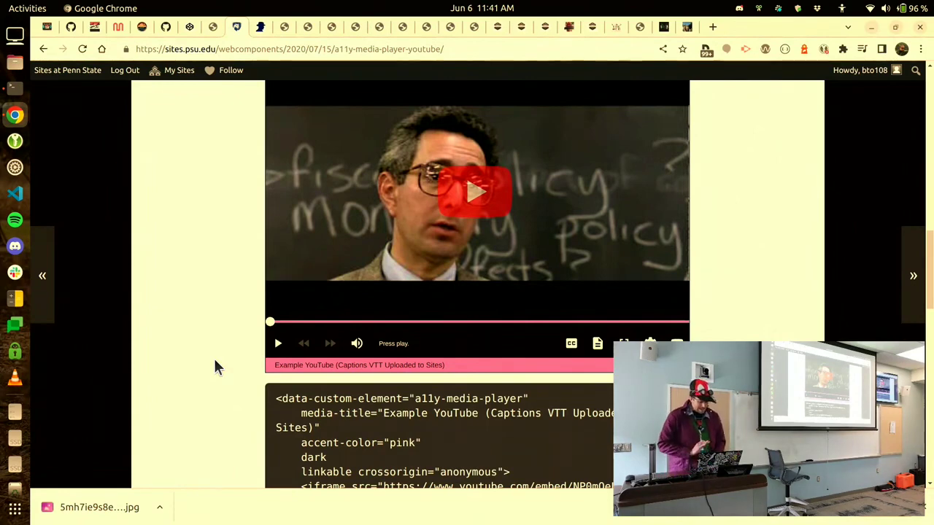
key("ctrl+w")
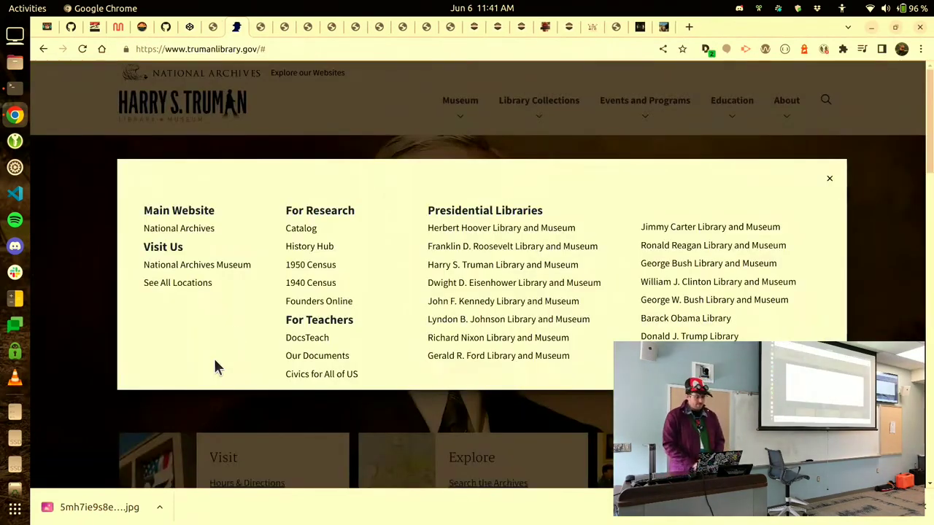
right_click(381, 280)
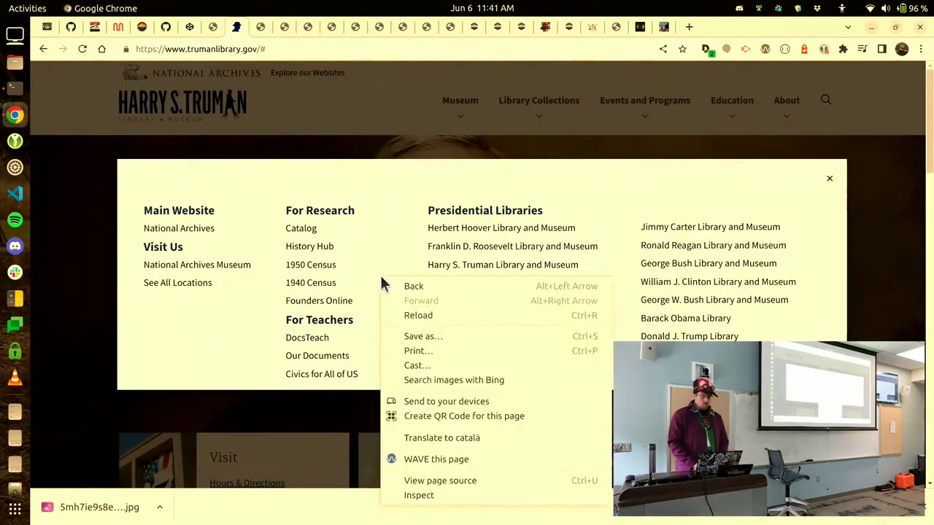
left_click(433, 494)
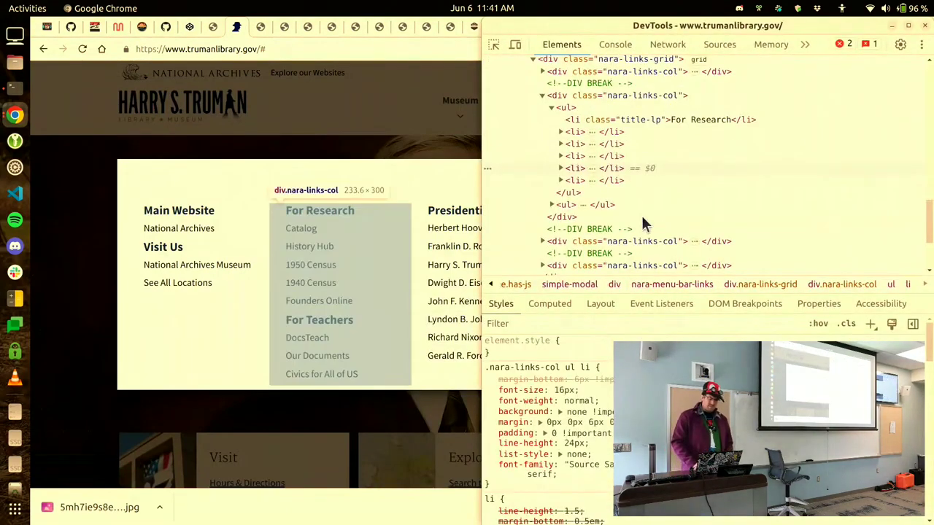
scroll(642, 215, "up", 3)
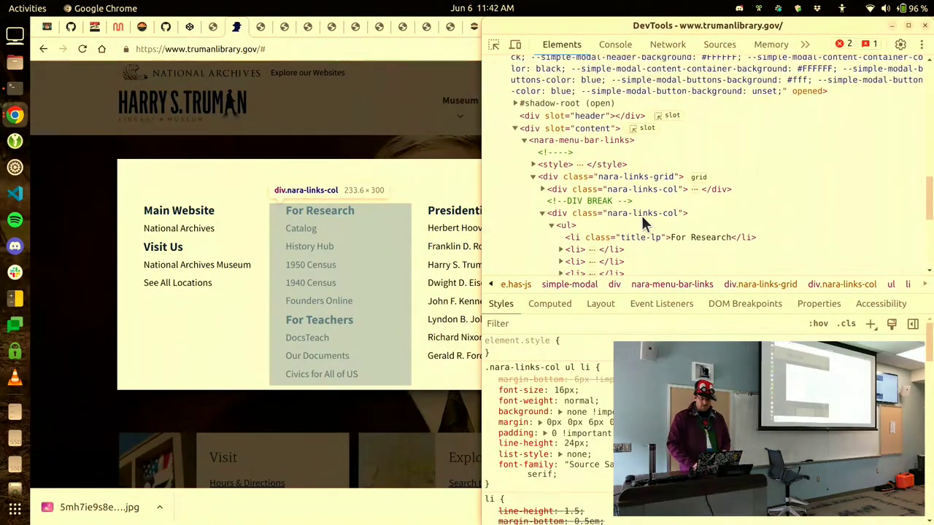
scroll(642, 215, "up", 1)
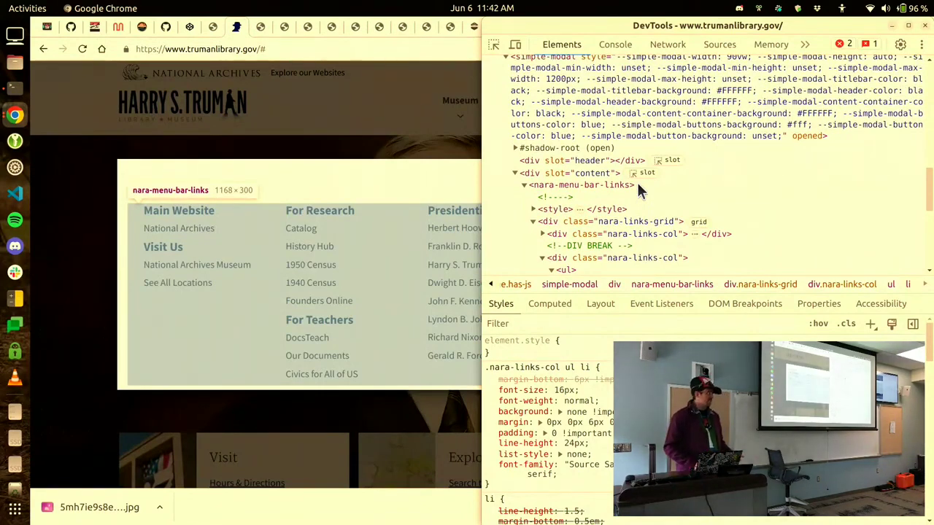
scroll(637, 182, "up", 3)
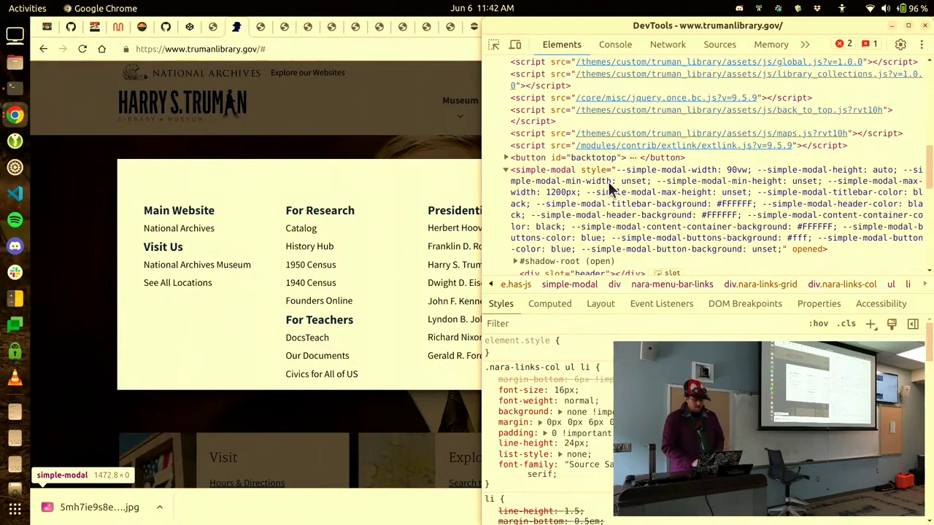
Close developer tools and move from the Truman Library tab to the simple-icon story.
key("F12")
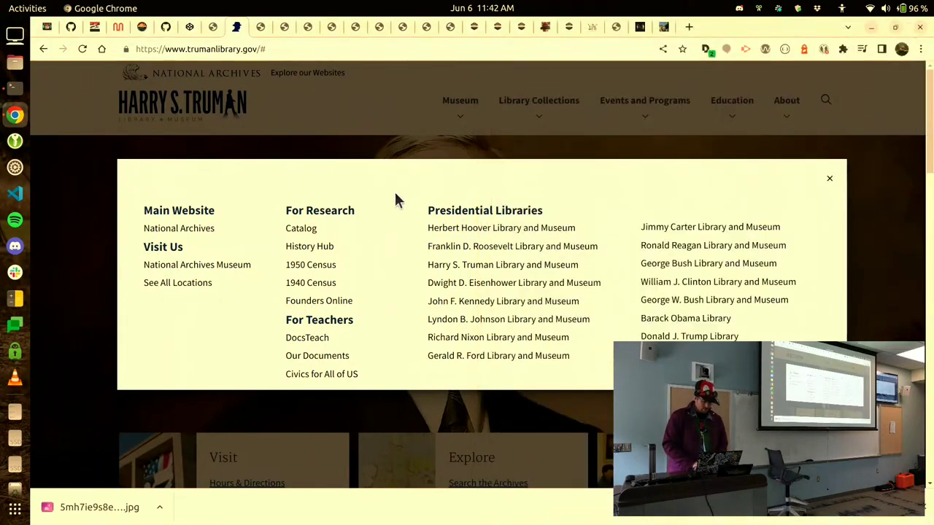
key("ctrl+Tab")
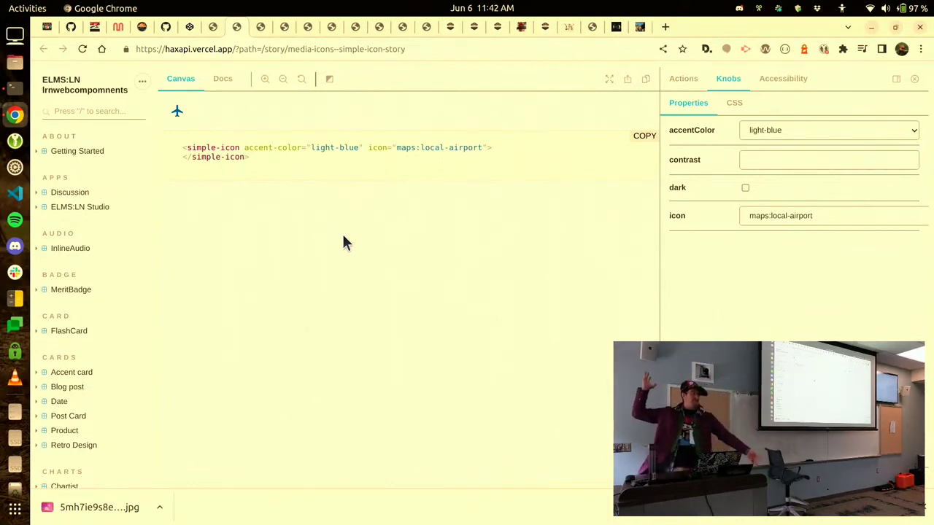
Close the simple-icon and simple icon button story tabs, landing on moar-sarcasm.
key("ctrl+w")
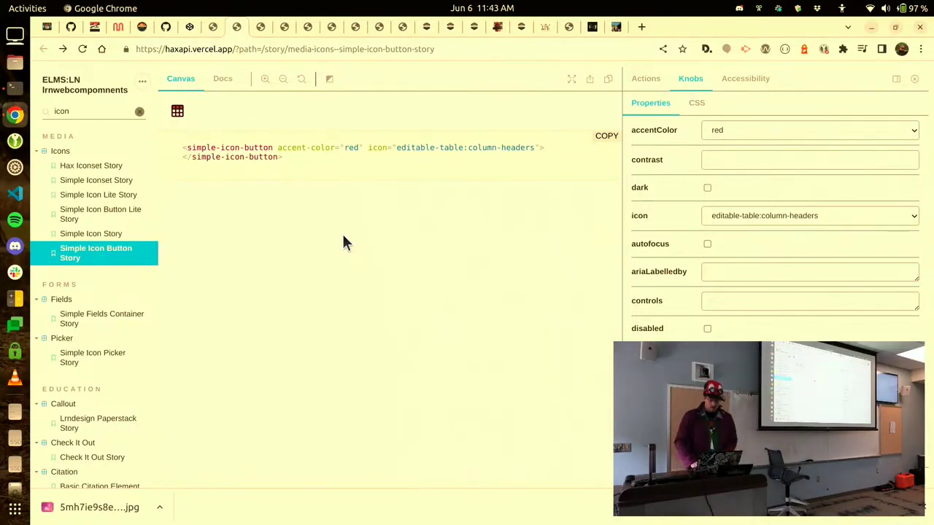
key("ctrl+w")
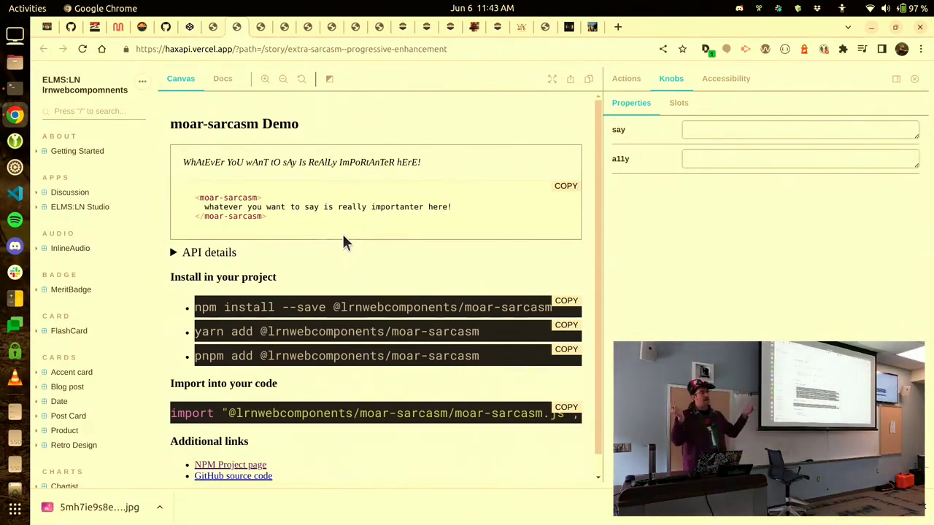
Close the moar-sarcasm story tab to reveal the meme-maker cat demo.
key("ctrl+w")
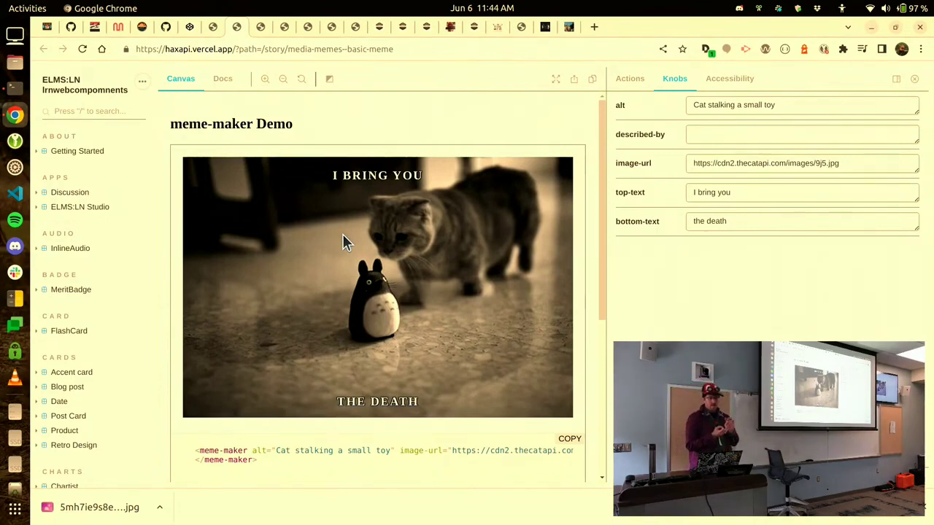
Replace the meme's bottom text with 'hahahaha' and copy the meme-maker code.
left_click(751, 224)
key("ctrl+a")
type("hahahaha")
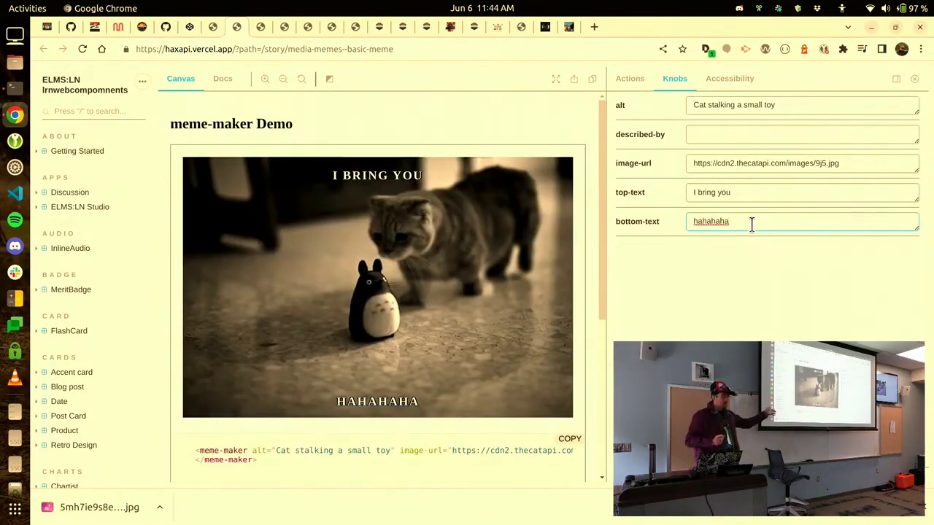
left_click(573, 445)
Paste the meme-maker markup below the audio player in the inline-audio pen's HTML.
left_click(190, 27)
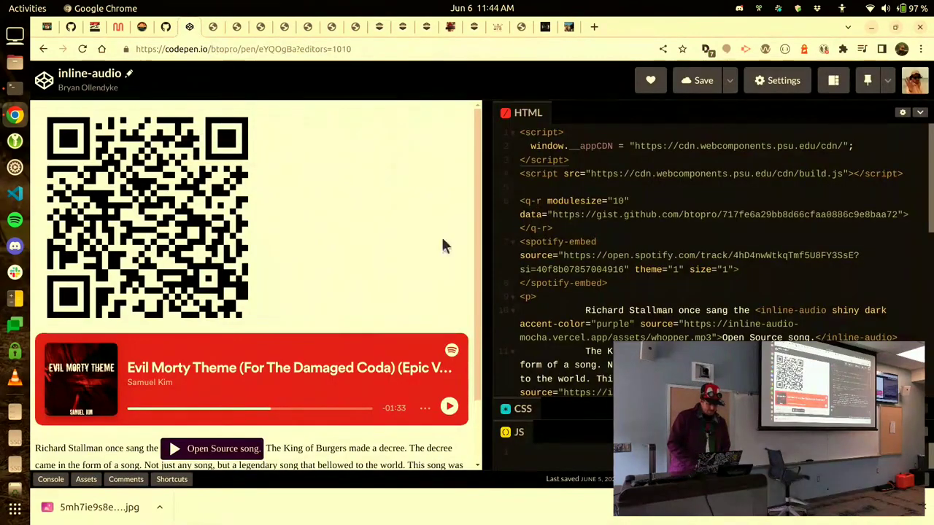
scroll(634, 317, "down", 5)
scroll(634, 318, "down", 2)
left_click(736, 302)
key("Return")
key("ctrl+v")
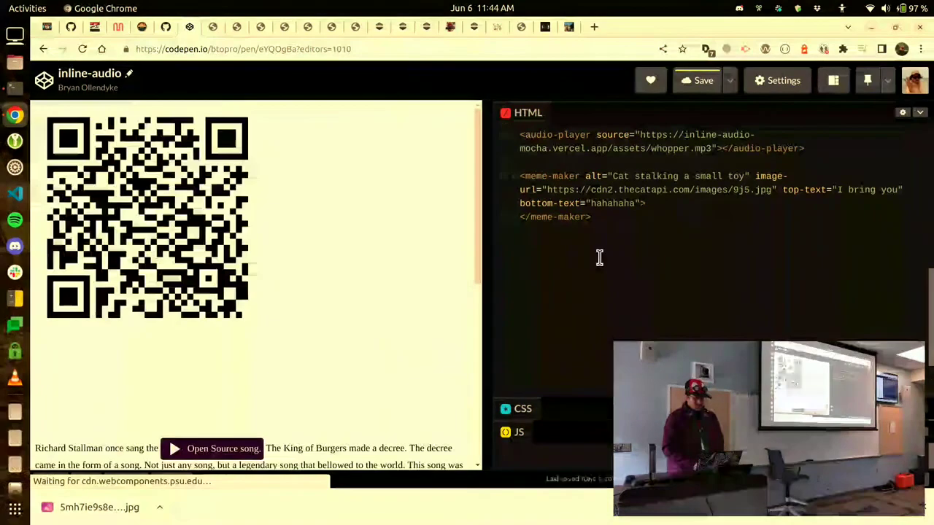
Paste the theme 0 spotify-embed markup from clipboard history, then close the pen.
scroll(598, 256, "up", 5)
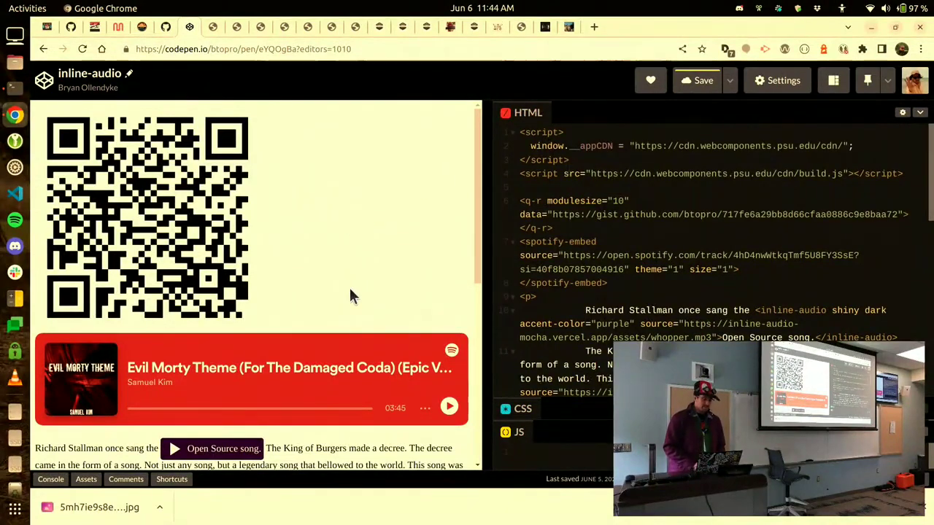
scroll(350, 291, "down", 10)
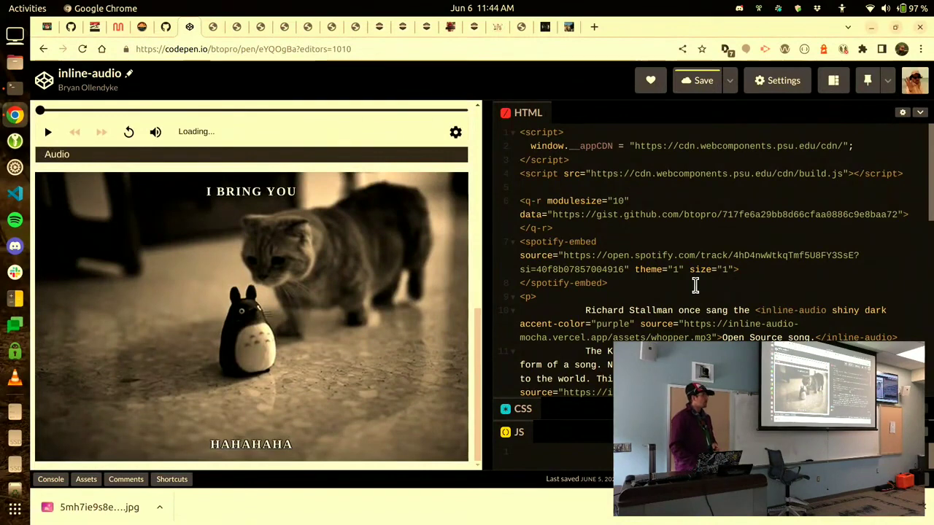
scroll(761, 315, "down", 1)
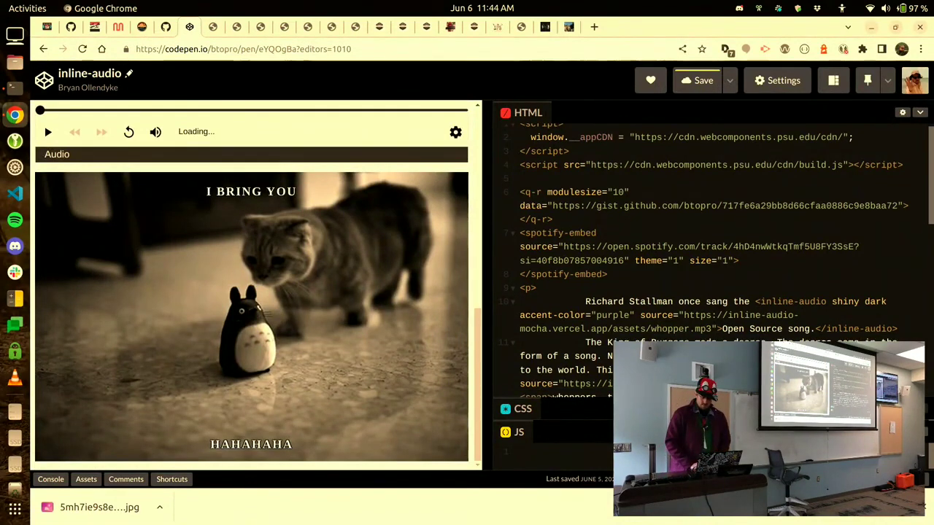
scroll(761, 315, "down", 10)
key("ctrl+shift+v")
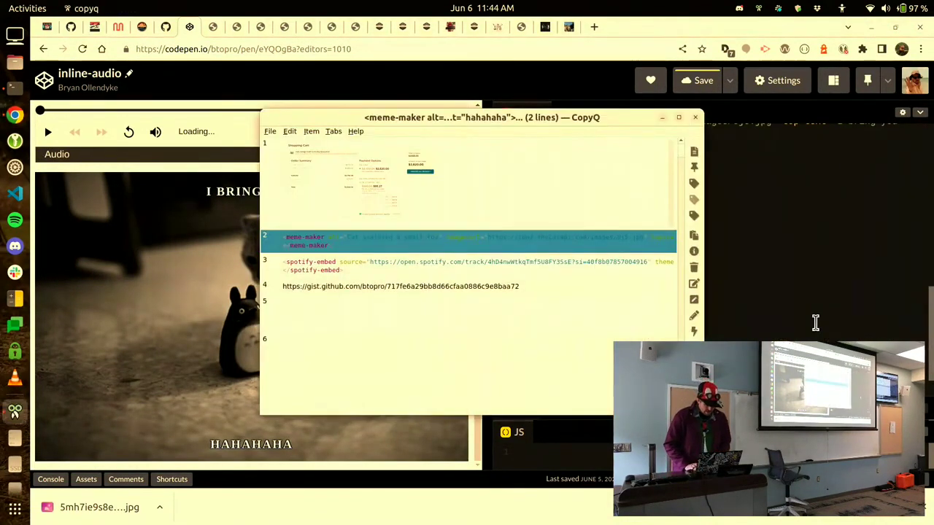
key("Down")
key("Return")
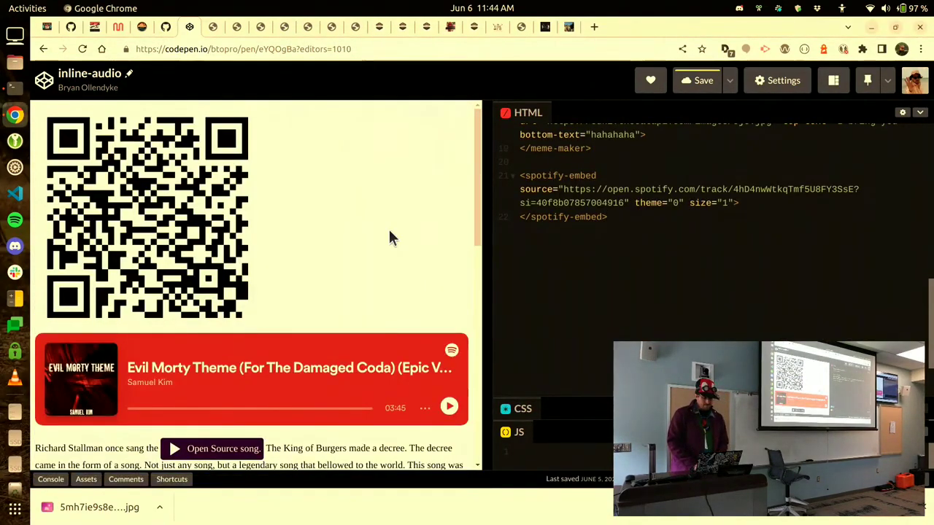
key("ctrl+w")
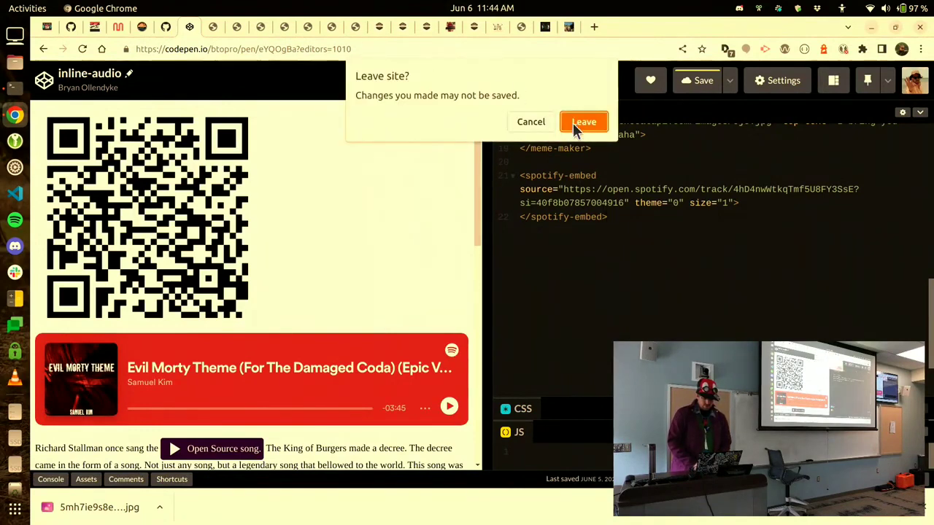
Leave the pen without saving, then close the spotify-embed and meme-maker story tabs.
left_click(584, 124)
key("ctrl+w")
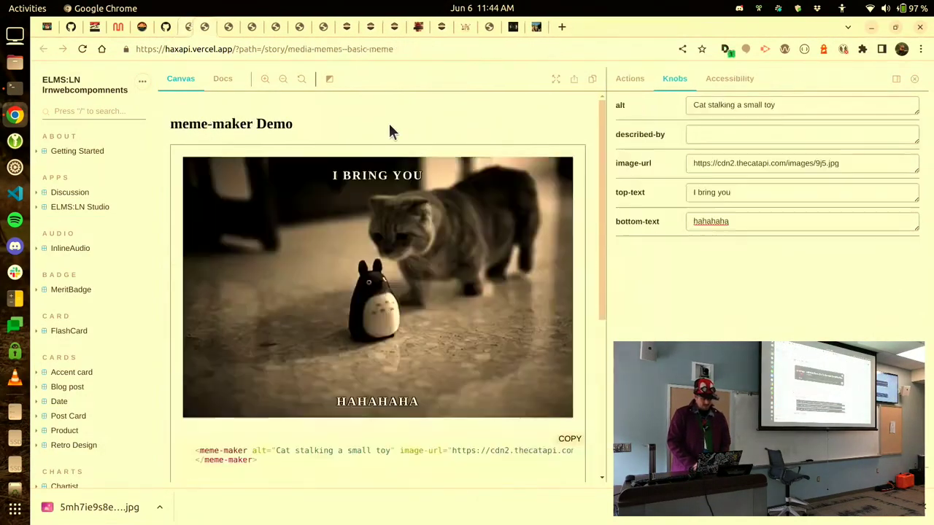
key("ctrl+w")
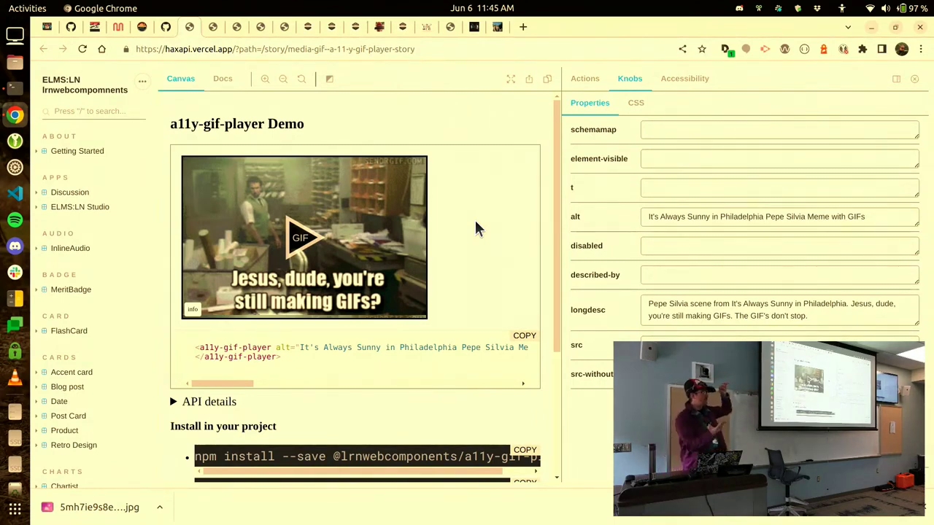
Play and stop the a11y-gif-player demo GIF, then close its tab.
left_click(294, 209)
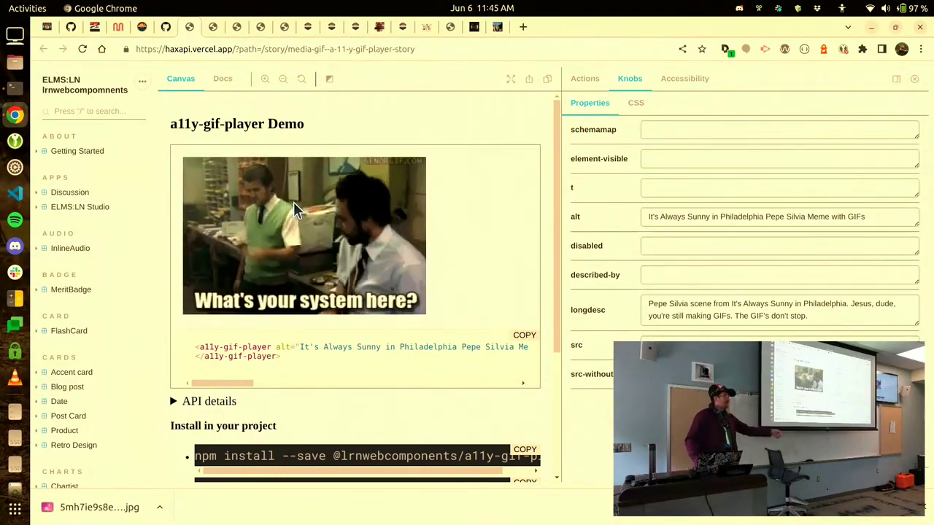
left_click(294, 205)
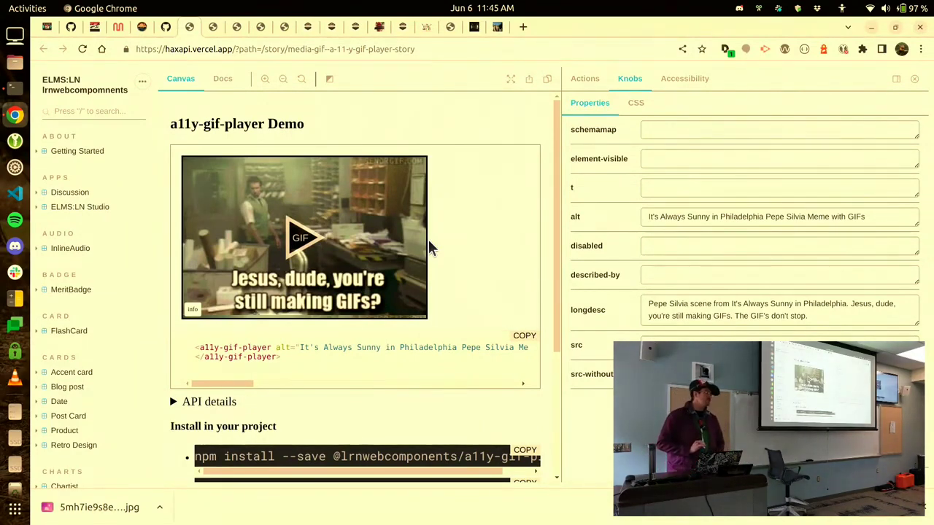
key("ctrl+w")
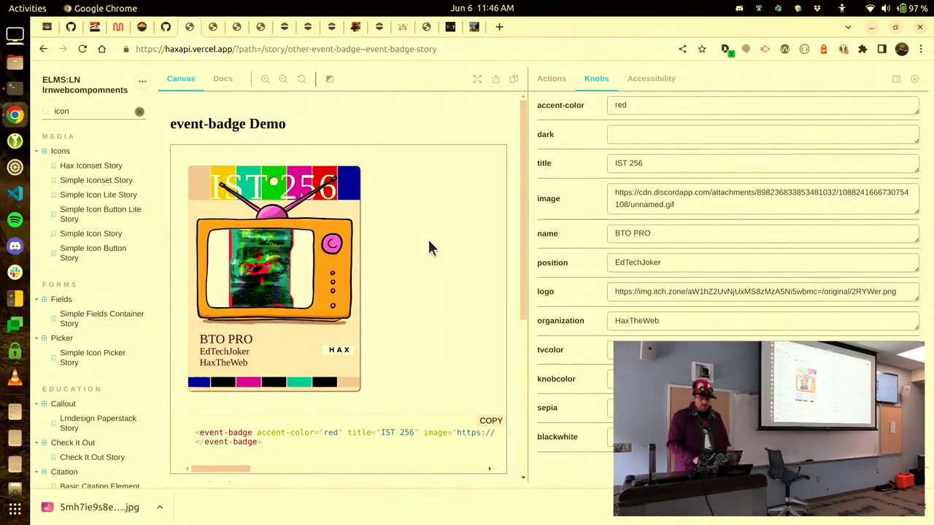
Enter true in the event badge's dark knob.
left_click(653, 138)
type("true")
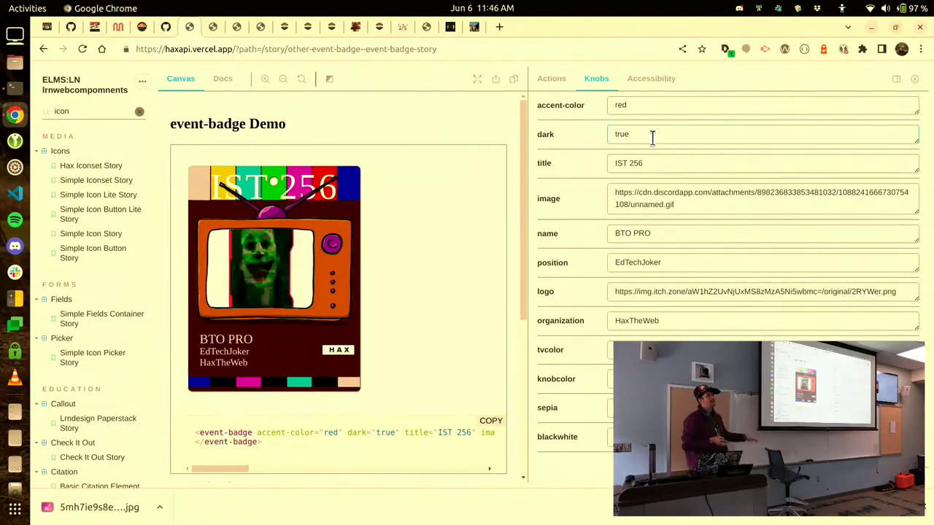
Clear the dark knob and change accent-color from red to orange, then blue.
key("ctrl+a")
key("BackSpace")
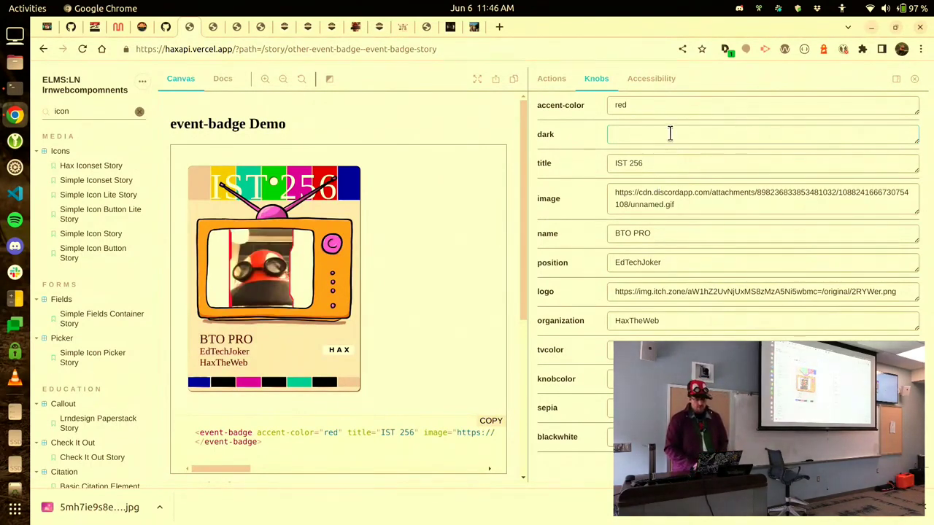
double_click(664, 106)
type("orange")
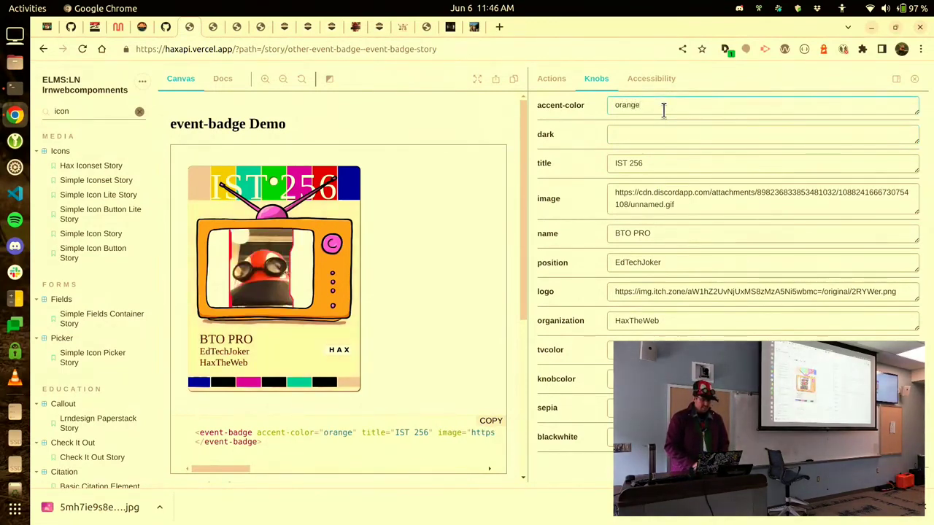
double_click(663, 107)
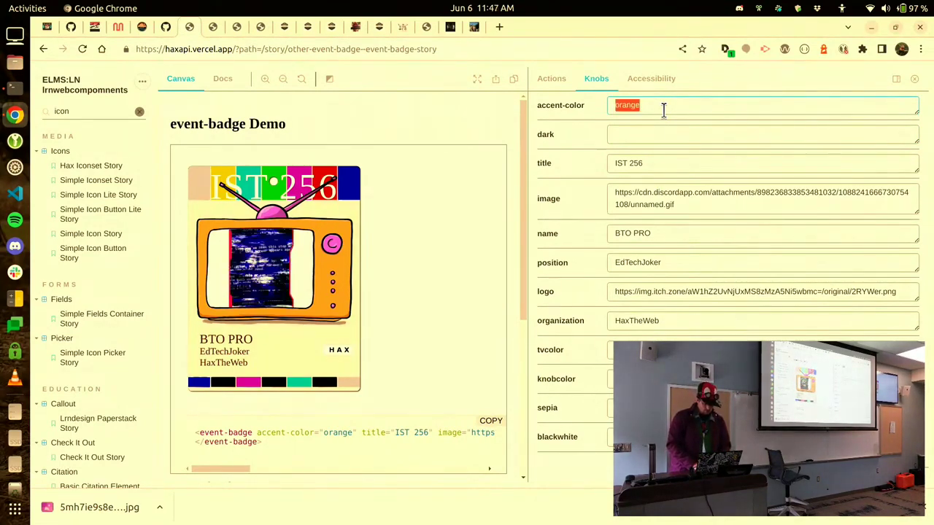
type("blue")
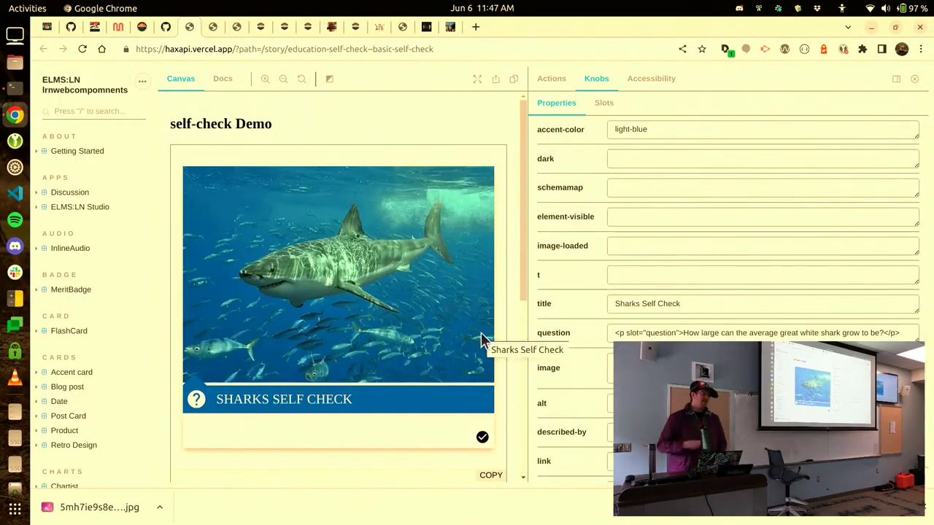
Reveal and dismiss the great white shark answer, then close the self-check demo tab.
scroll(481, 341, "down", 1)
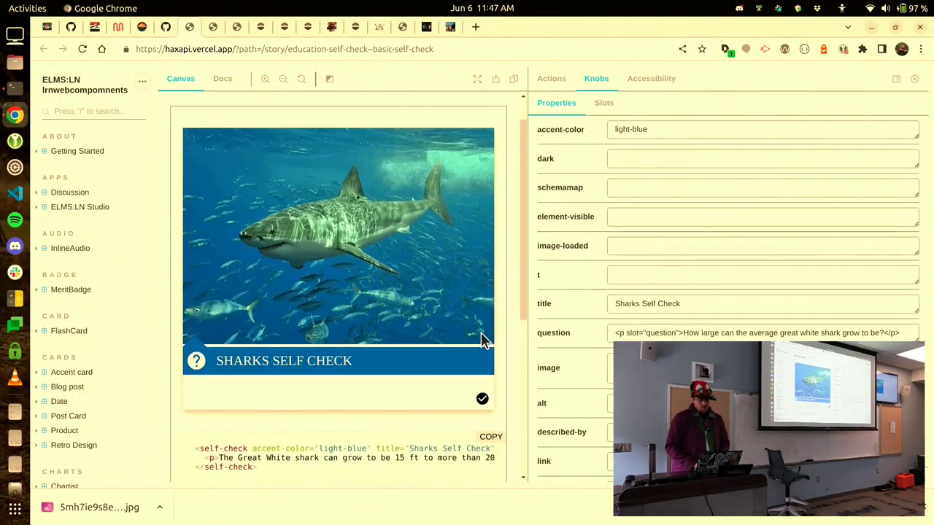
left_click(480, 396)
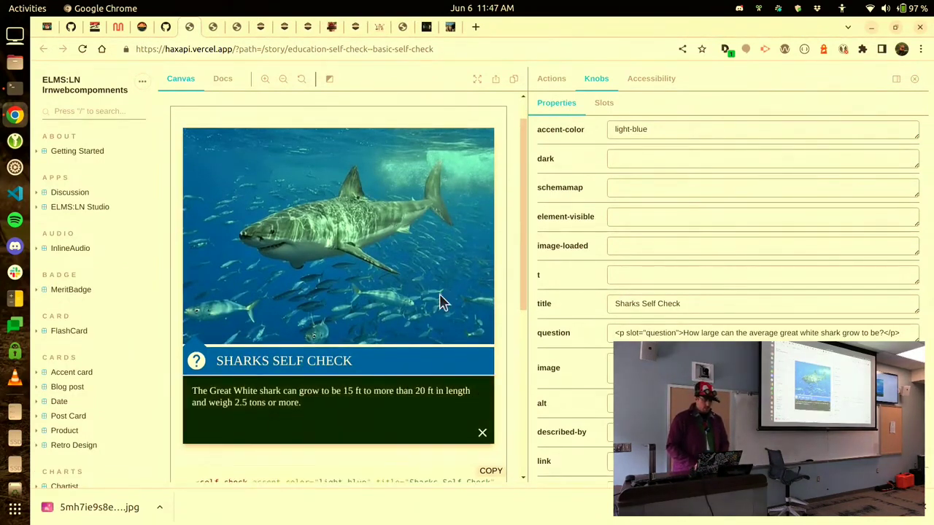
scroll(439, 299, "down", 2)
left_click(482, 374)
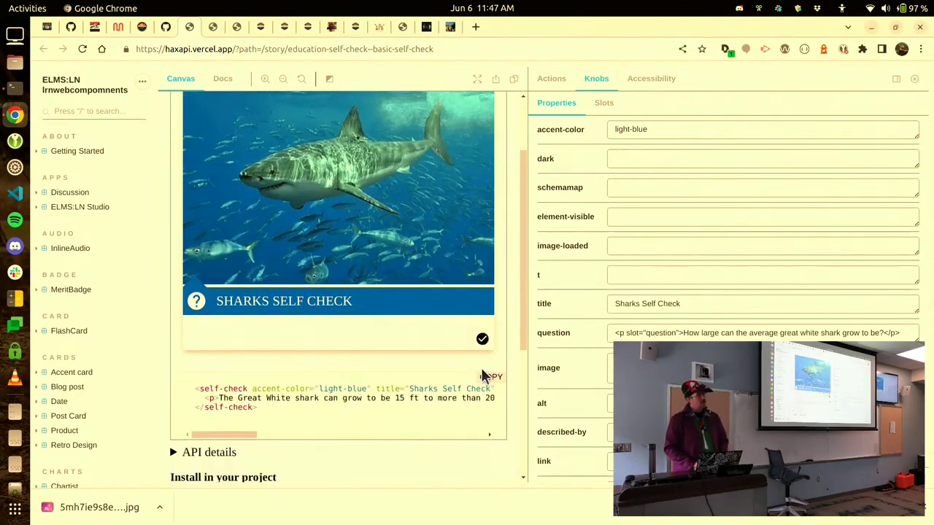
key("ctrl+w")
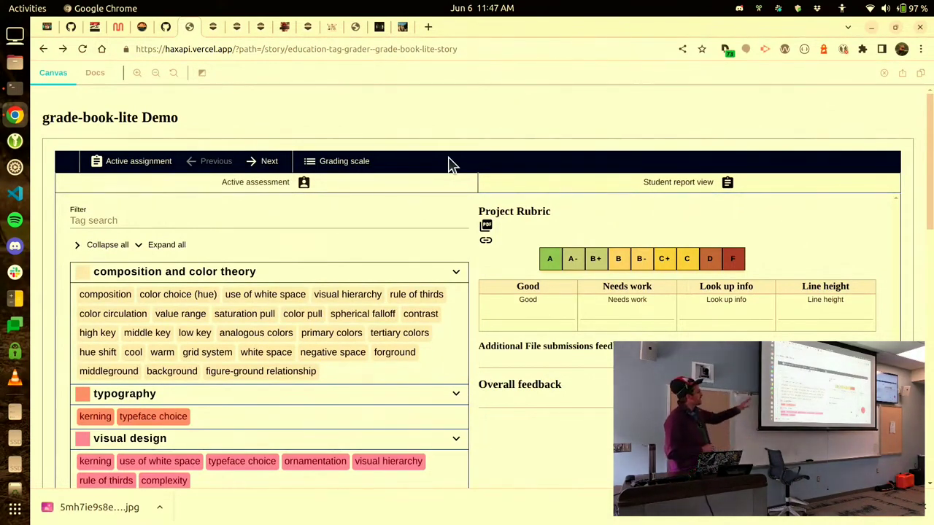
Open and close the shareable student feedback report, then close the grade-book-lite tab.
left_click(486, 242)
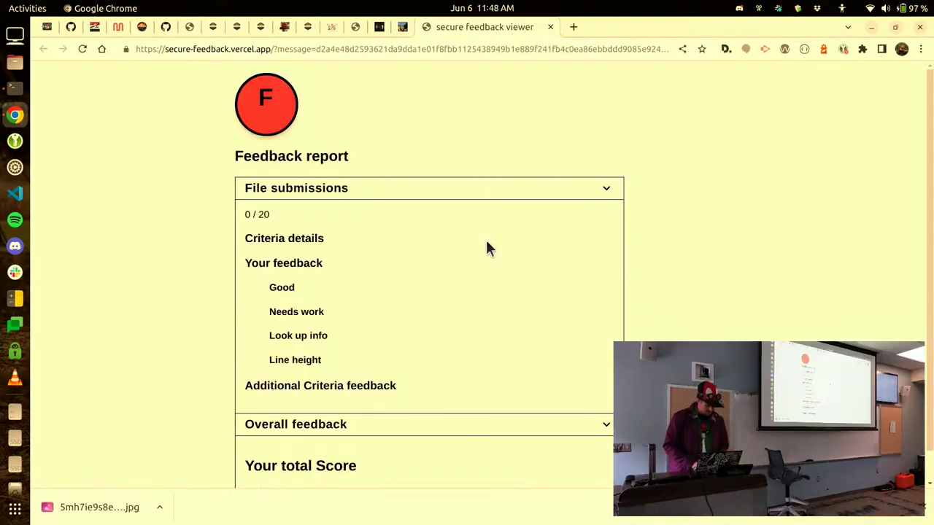
key("ctrl+w")
left_click(486, 136)
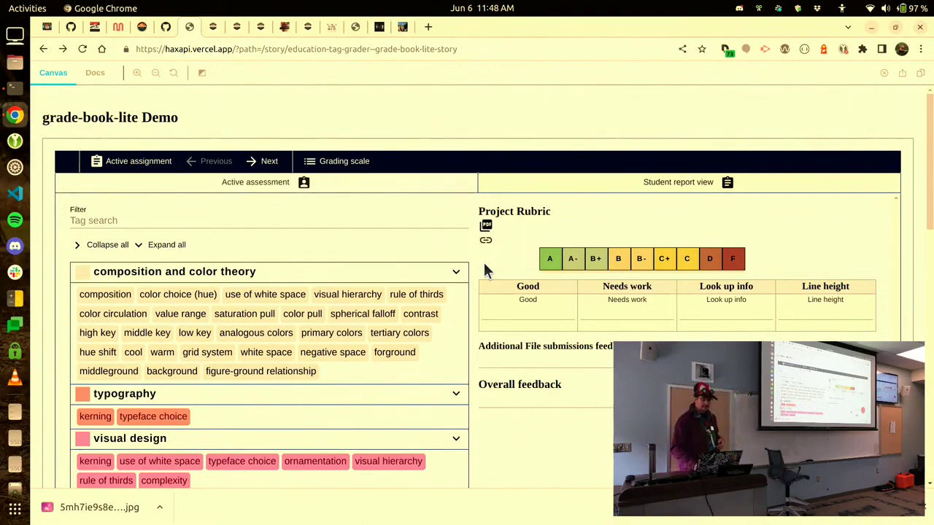
scroll(460, 152, "down", 15)
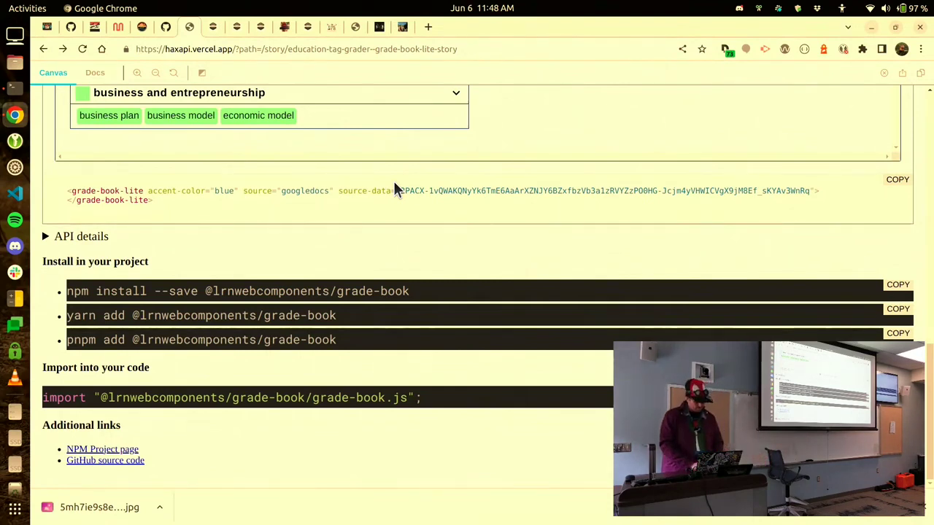
key("ctrl+w")
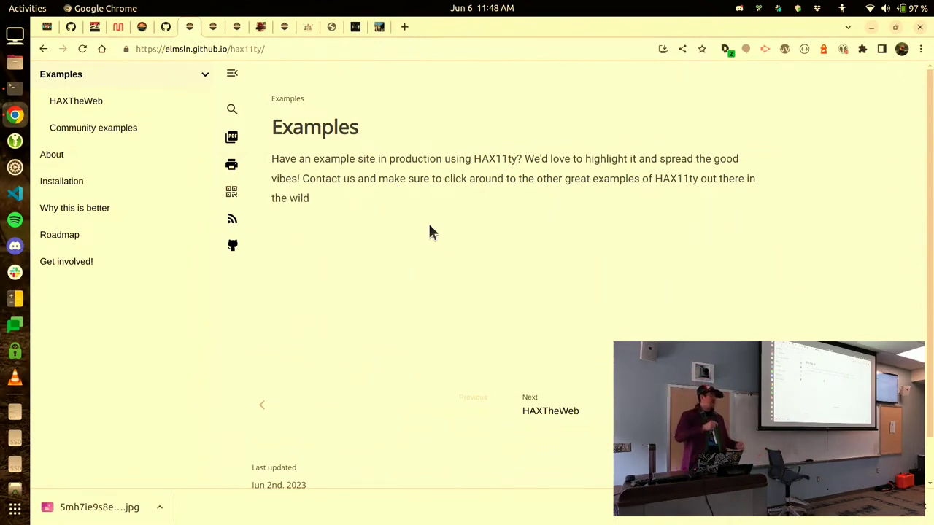
Visit the Community examples, Installation and Roadmap docs pages, then close the Roadmap tab.
left_click(125, 133)
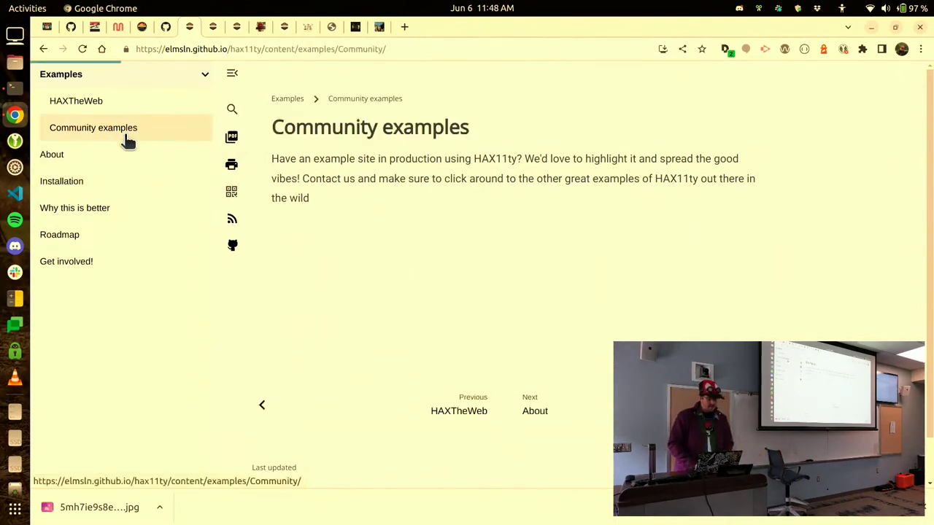
left_click(125, 184)
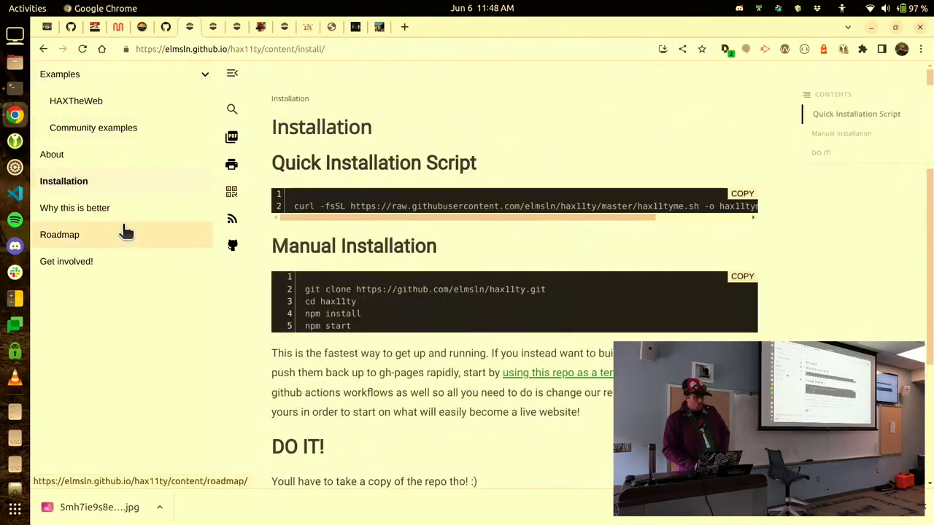
left_click(126, 232)
left_click(123, 227)
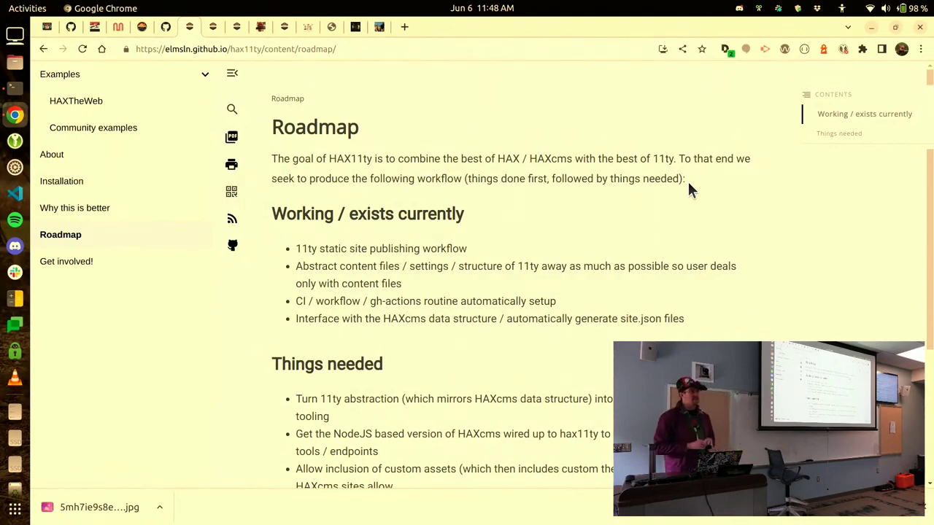
key("ctrl+w")
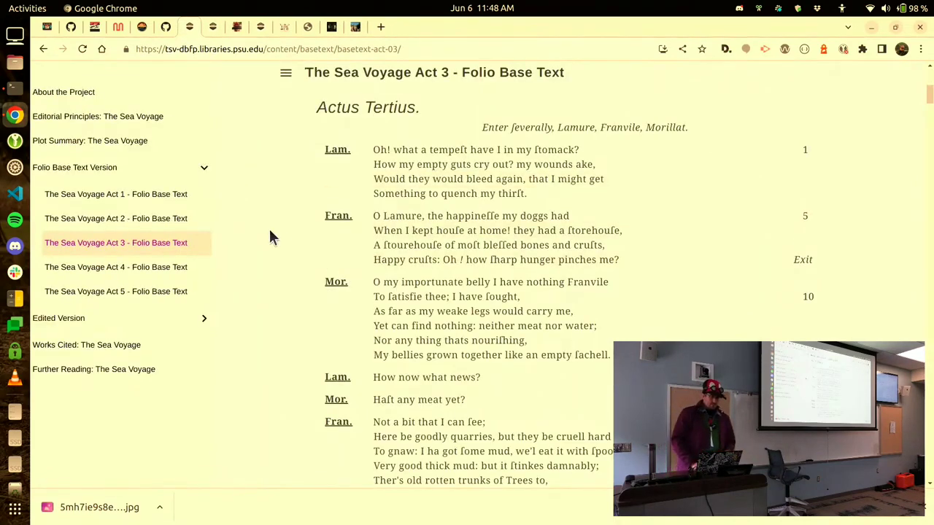
Scroll through the Act 3 text, then switch to the OER Courses window.
scroll(545, 241, "down", 10)
scroll(544, 241, "down", 3)
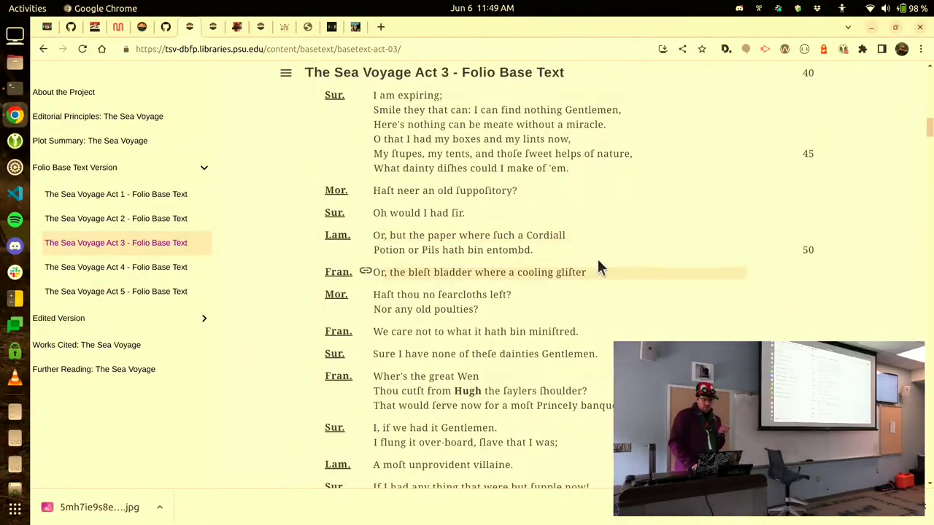
scroll(597, 262, "down", 10)
scroll(597, 263, "down", 20)
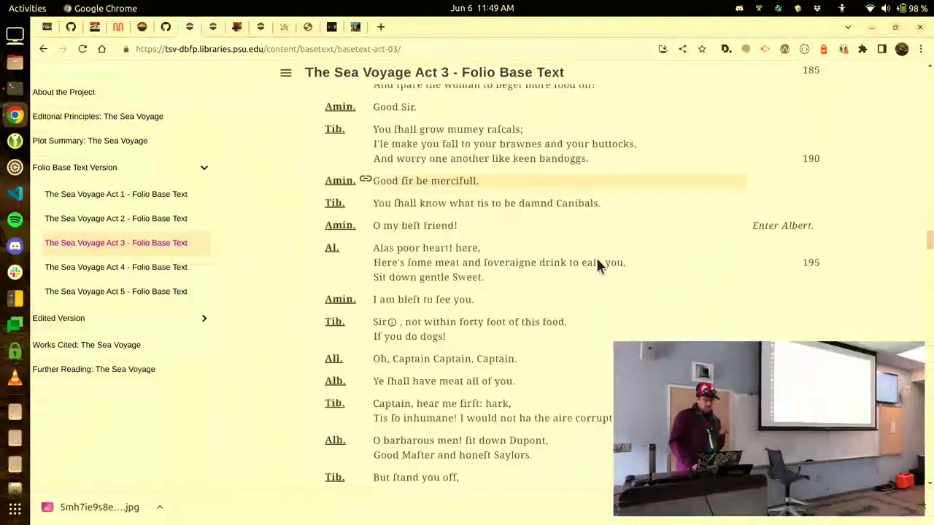
scroll(597, 265, "down", 15)
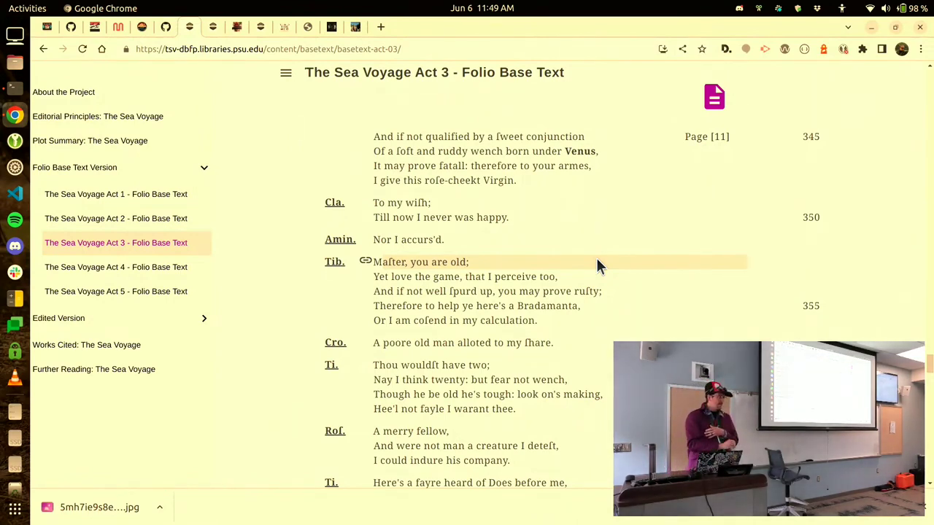
key("alt+Tab")
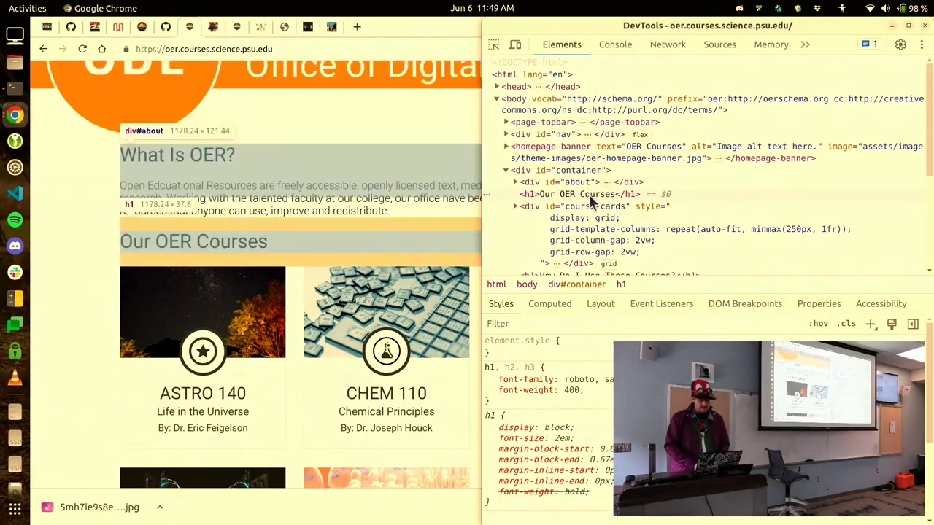
Close DevTools and open the BIOL 110 Basic Concepts course card.
key("F12")
scroll(453, 248, "down", 3)
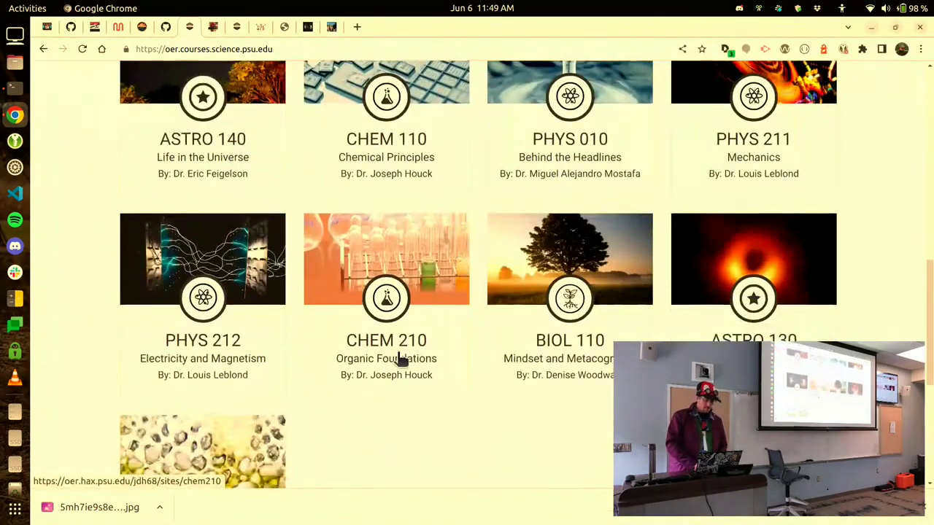
scroll(483, 410, "down", 3)
scroll(483, 411, "up", 1)
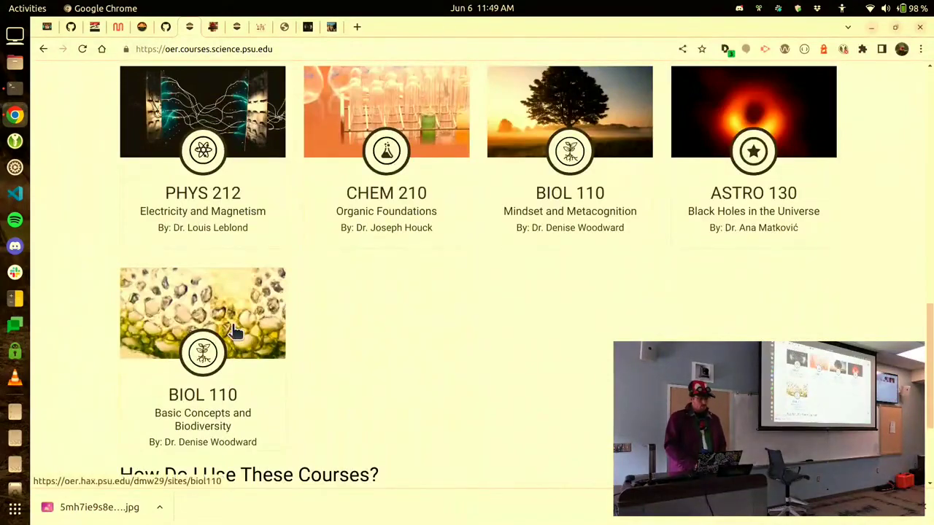
left_click(235, 334)
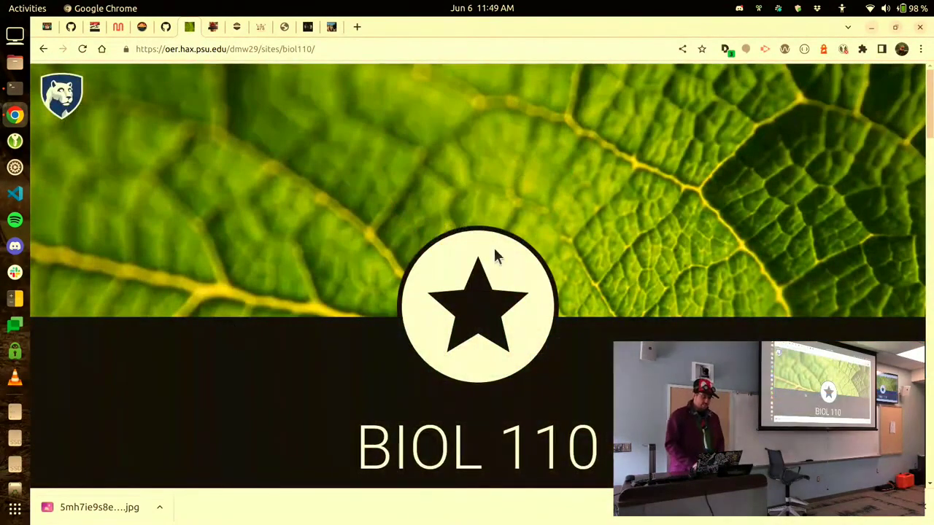
View the Antiquity of Life lesson, then close the BIOL 110 tab.
scroll(545, 256, "down", 6)
left_click(477, 288)
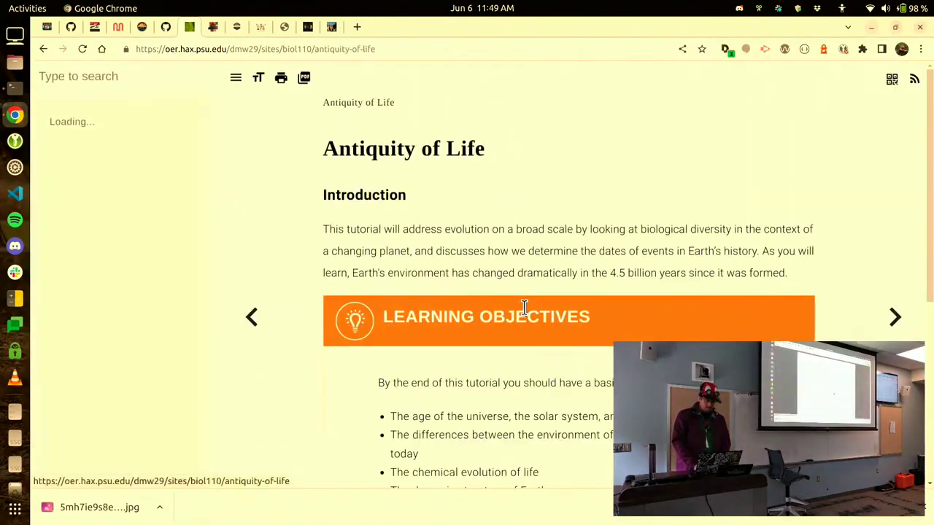
scroll(781, 312, "down", 5)
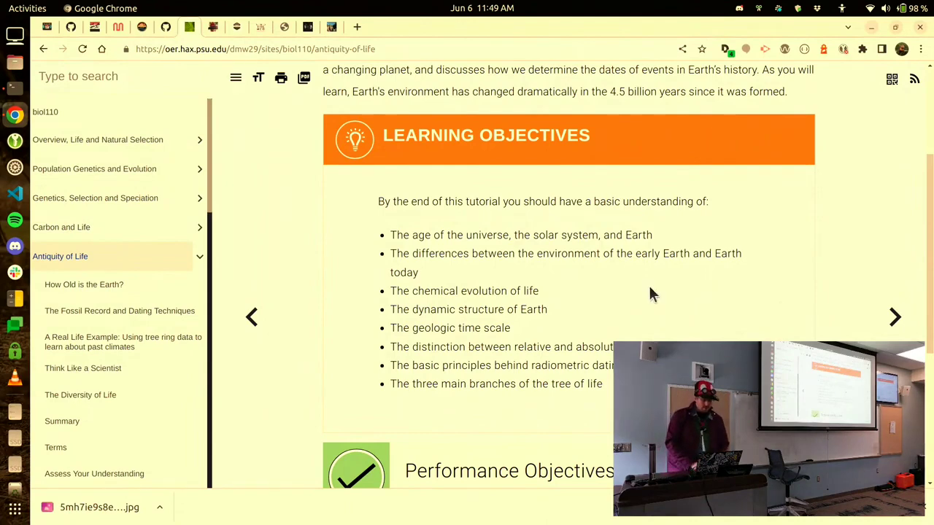
key("ctrl+w")
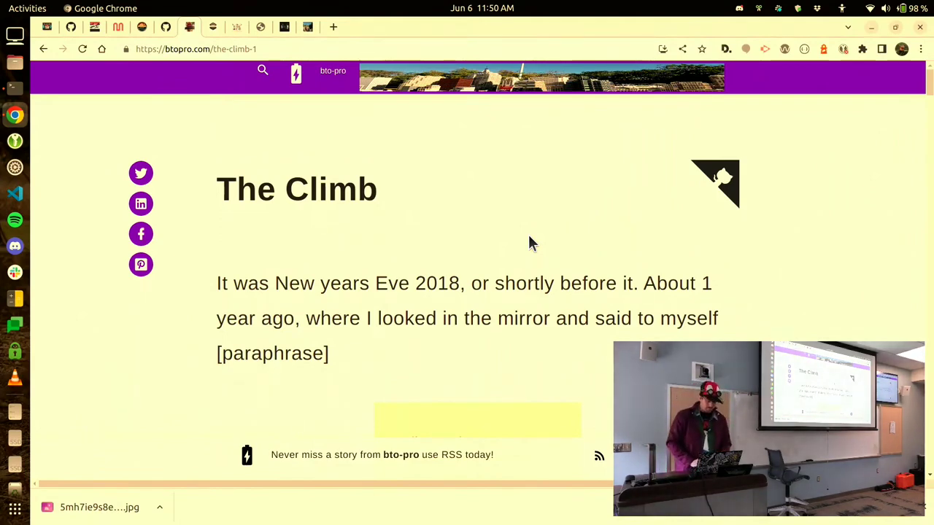
Close The Climb and WCFactory tabs and scroll the hello-world element page.
key("ctrl+w")
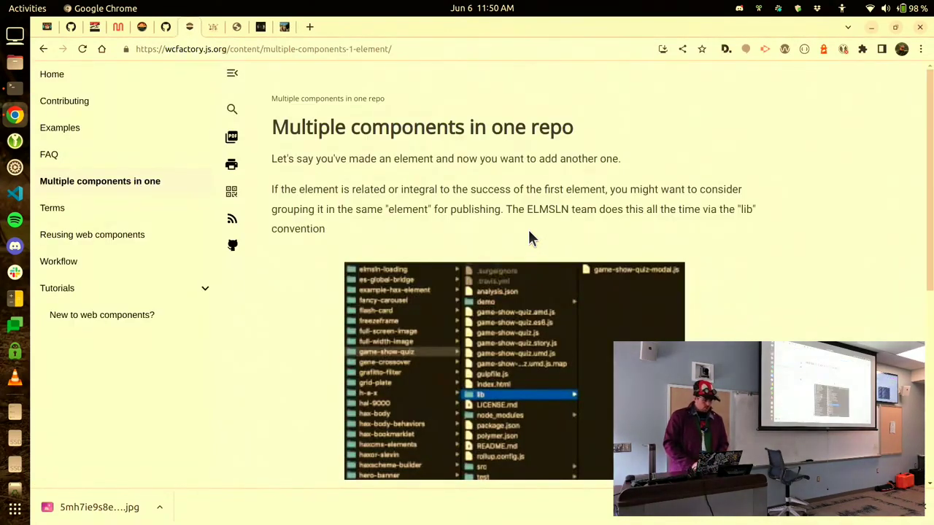
key("ctrl+w")
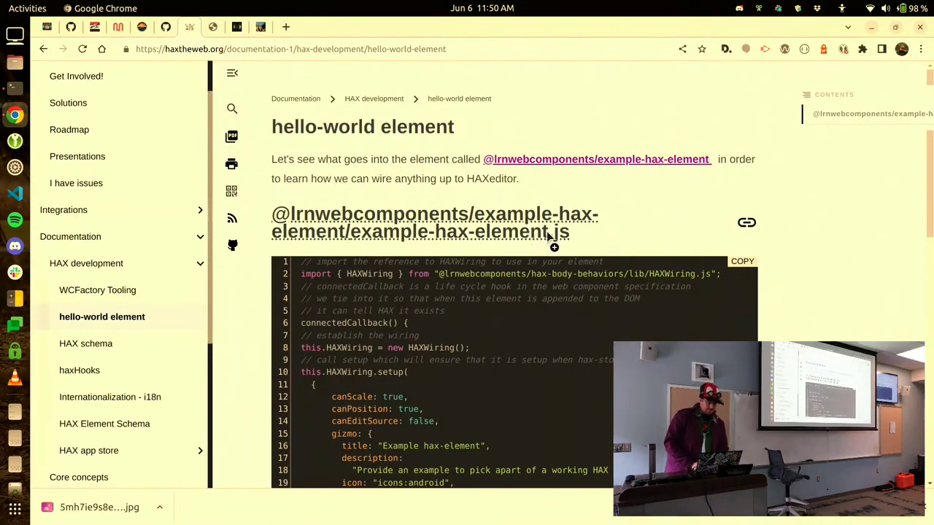
scroll(635, 245, "down", 3)
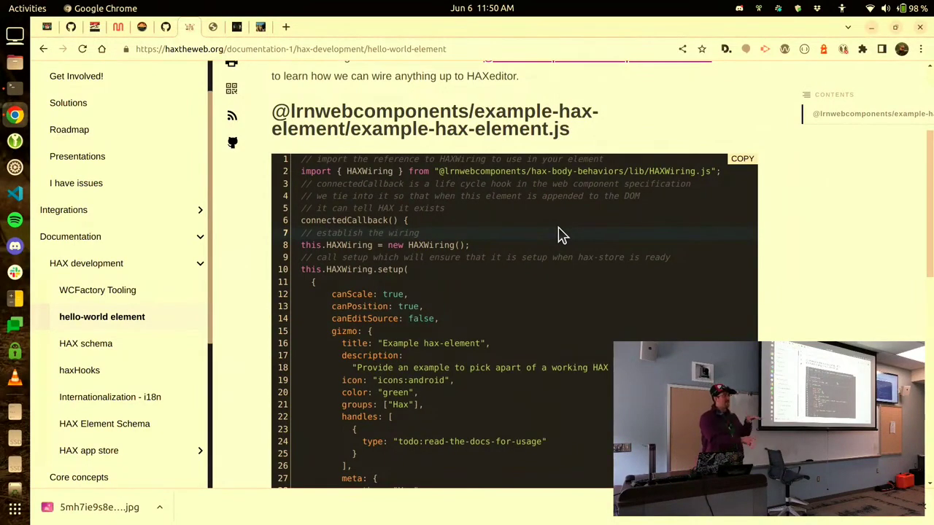
Close the hello-world docs tab, then open and close the Five Steps of LUCIS page.
key("ctrl+w")
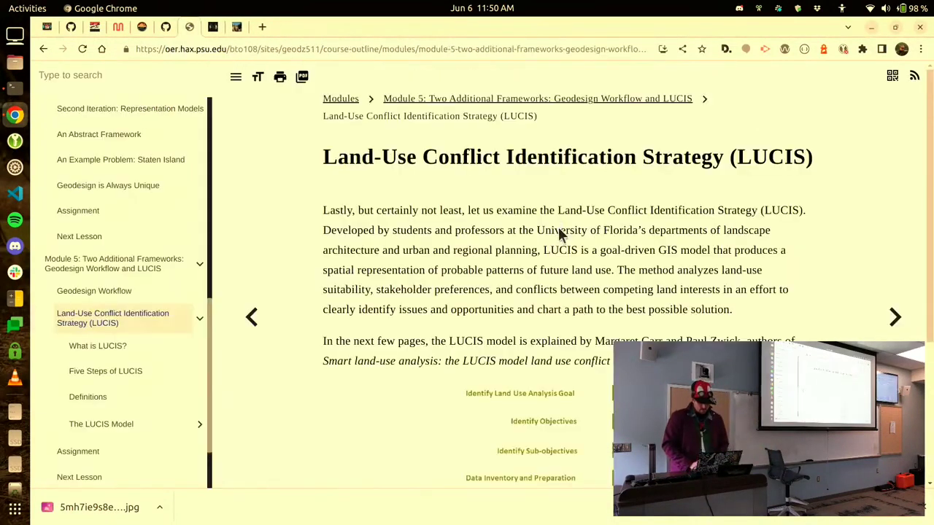
scroll(560, 234, "down", 5)
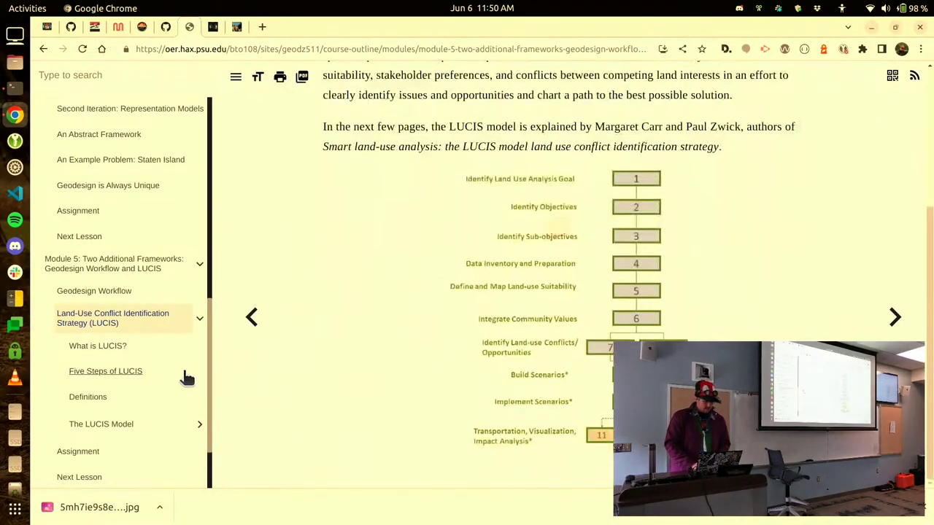
left_click(179, 371)
key("ctrl+w")
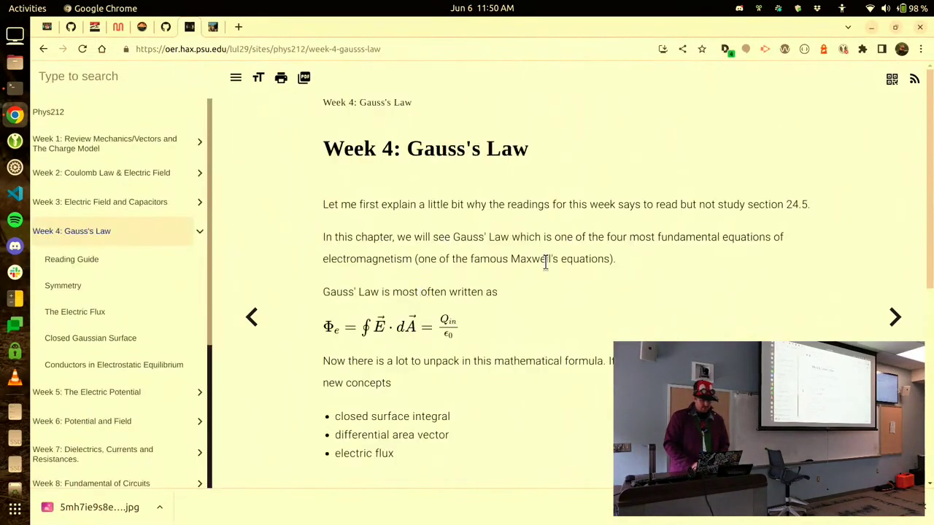
Close the Gauss's Law tab and focus the HAX Home login's user name field.
scroll(532, 274, "down", 1)
scroll(659, 252, "down", 5)
key("ctrl+w")
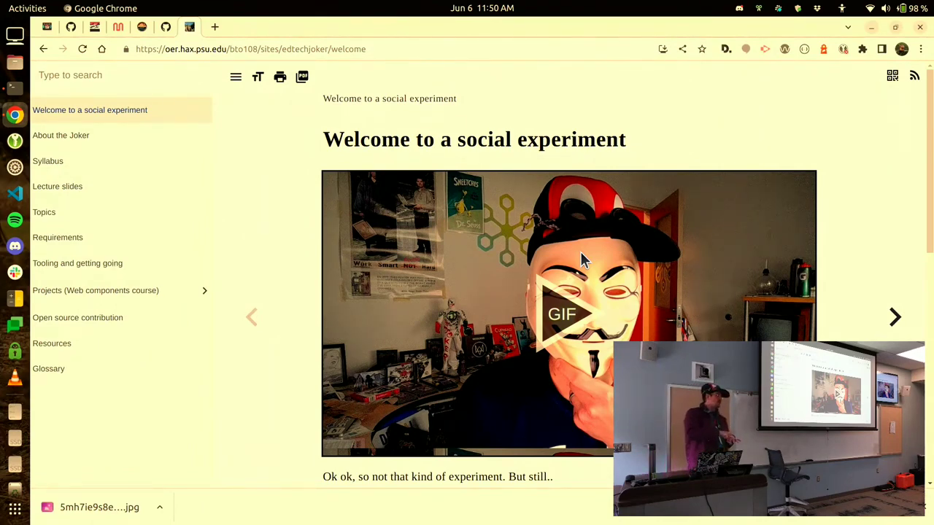
key("alt+Tab")
left_click(533, 298)
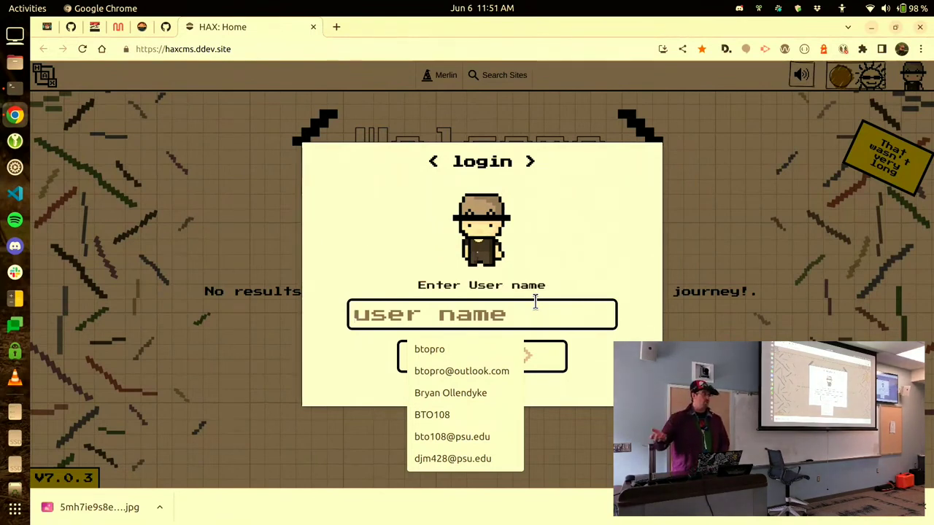
Log in to HAXcms with the administrator user name and password.
type("admin")
key("Return")
type("admin")
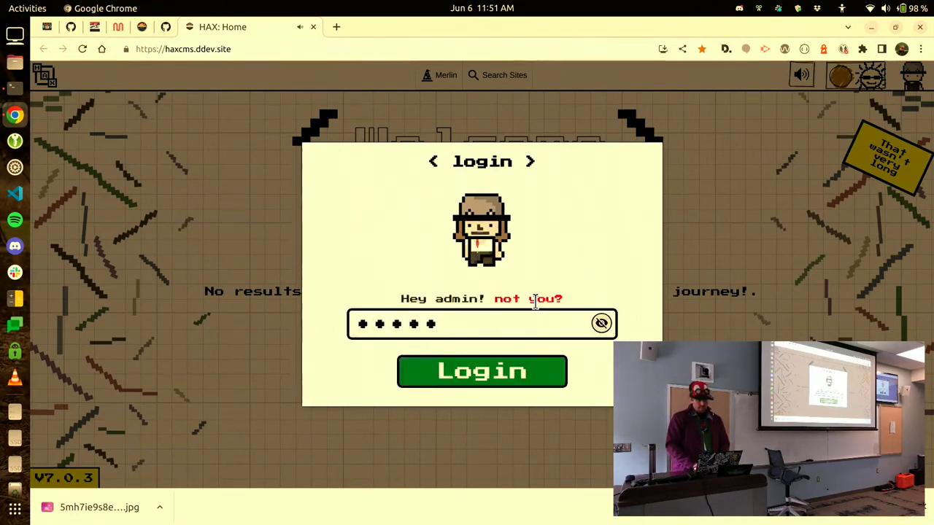
key("Return")
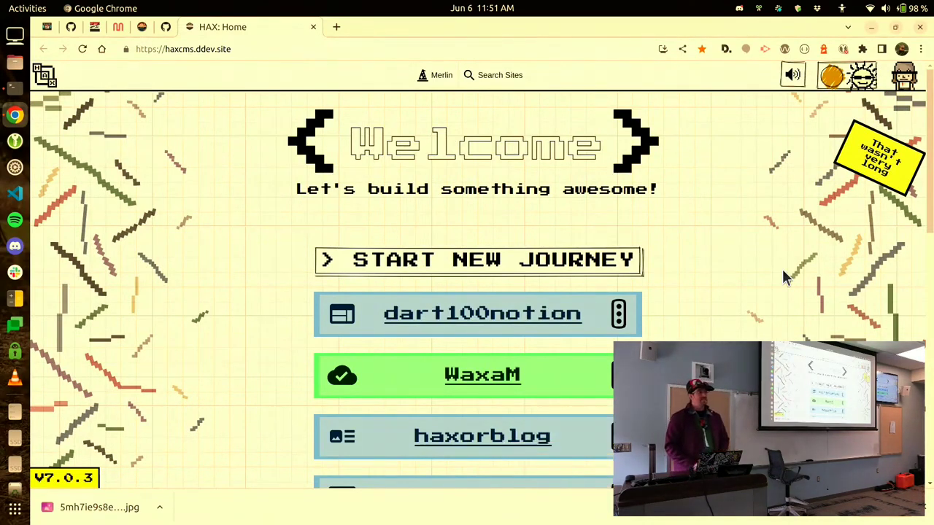
Explore the new-site wizard's Course option, then Import From with Notion.
left_click(507, 260)
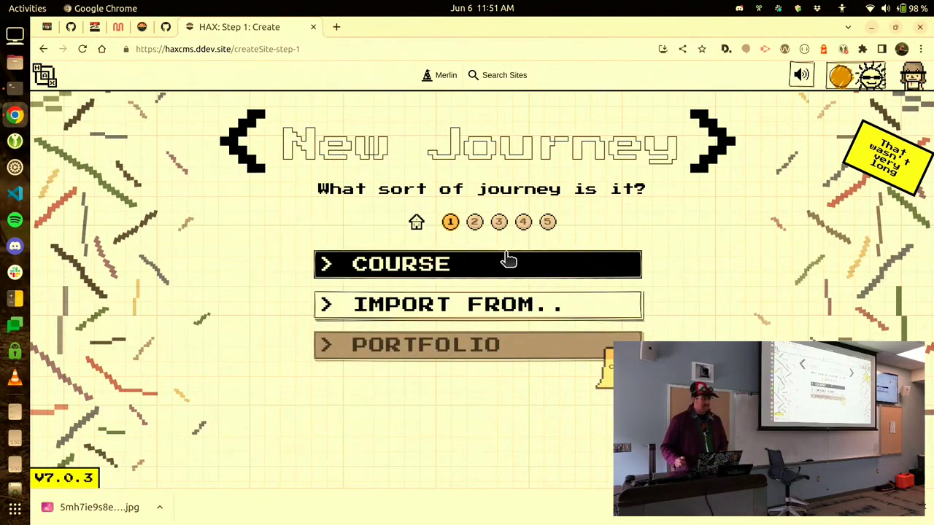
key("XF86AudioRaiseVolume")
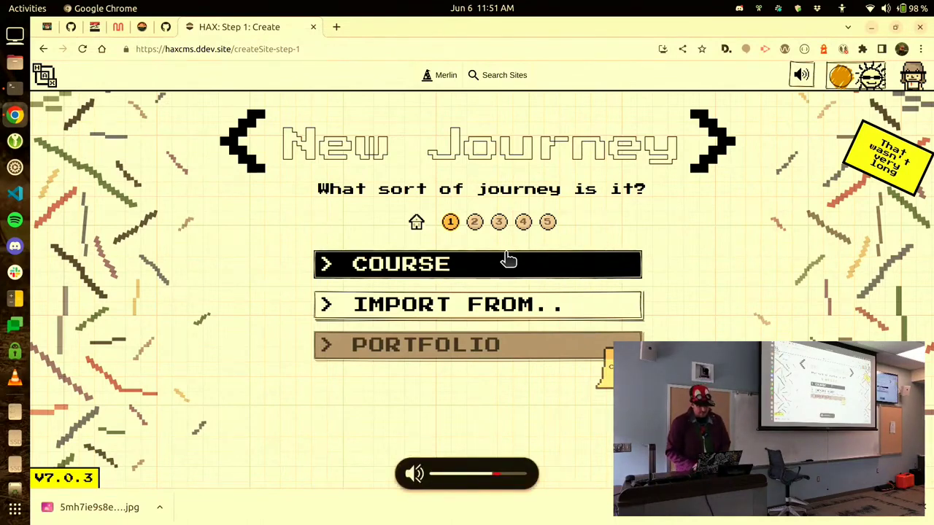
left_click(504, 261)
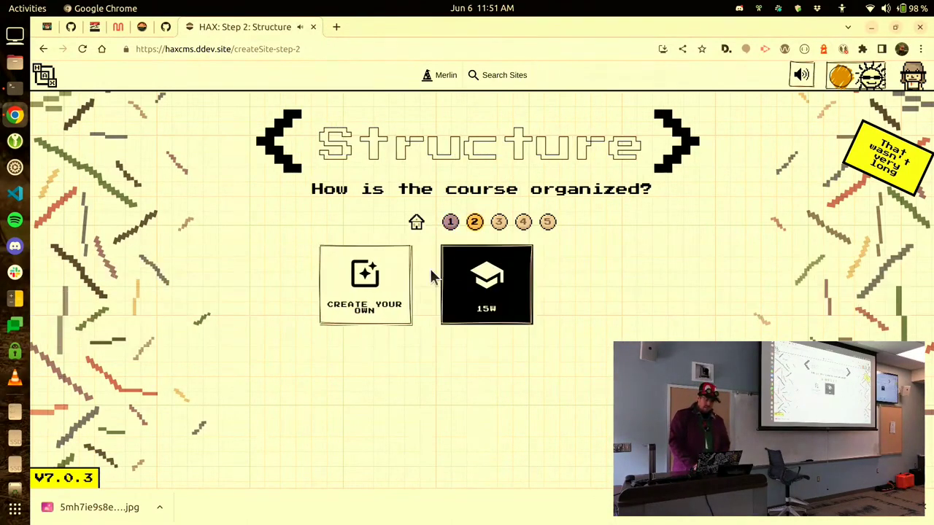
left_click(451, 223)
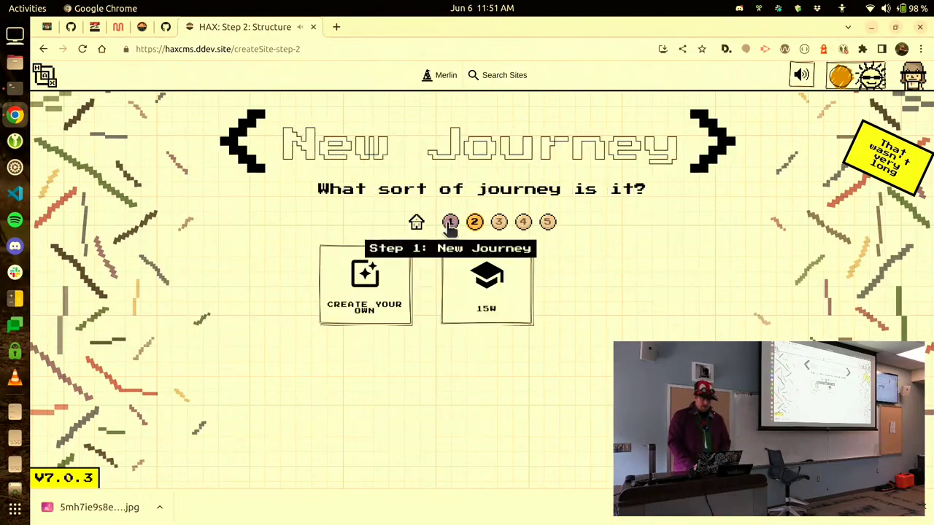
left_click(429, 302)
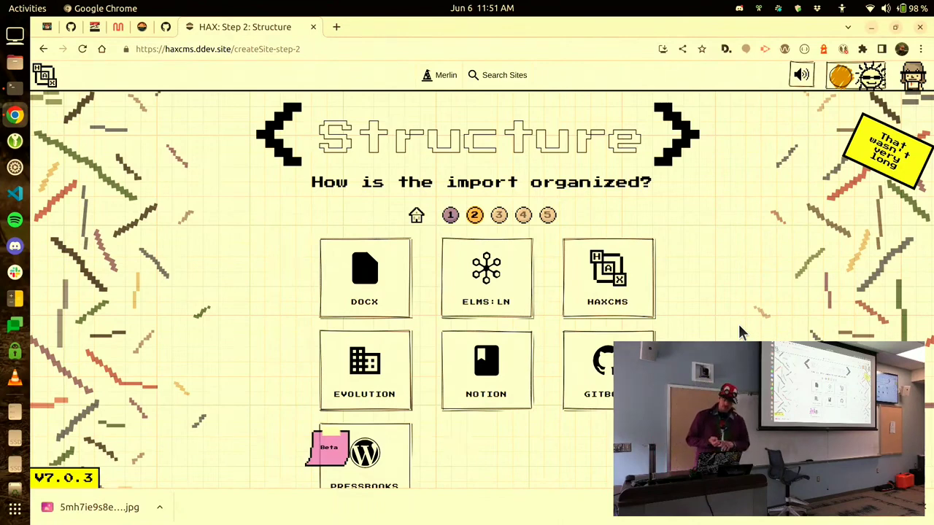
scroll(620, 333, "down", 1)
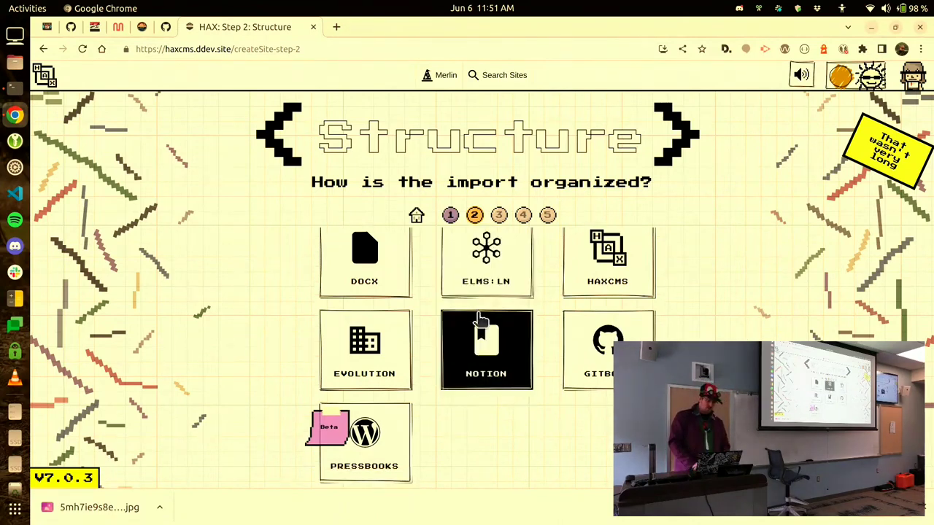
left_click(481, 336)
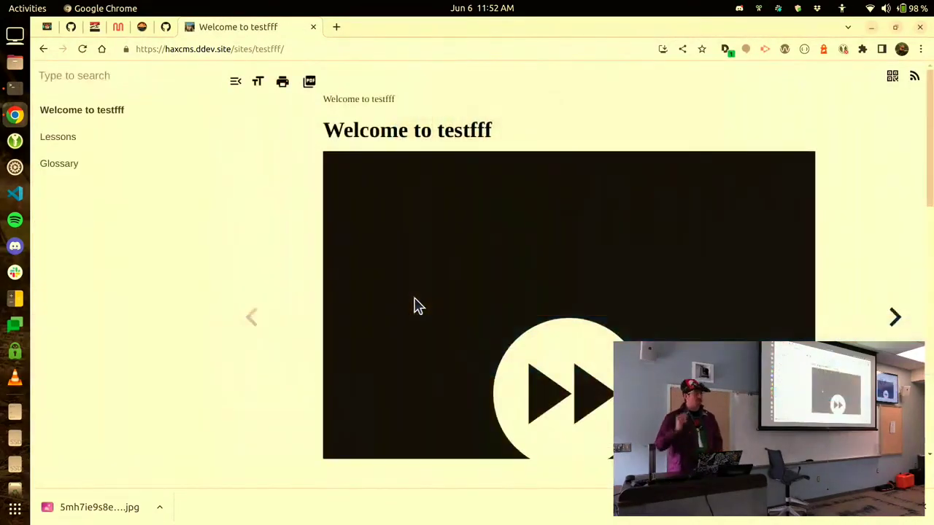
From the Lessons page, add a new page named Page after Glossary.
left_click(174, 174)
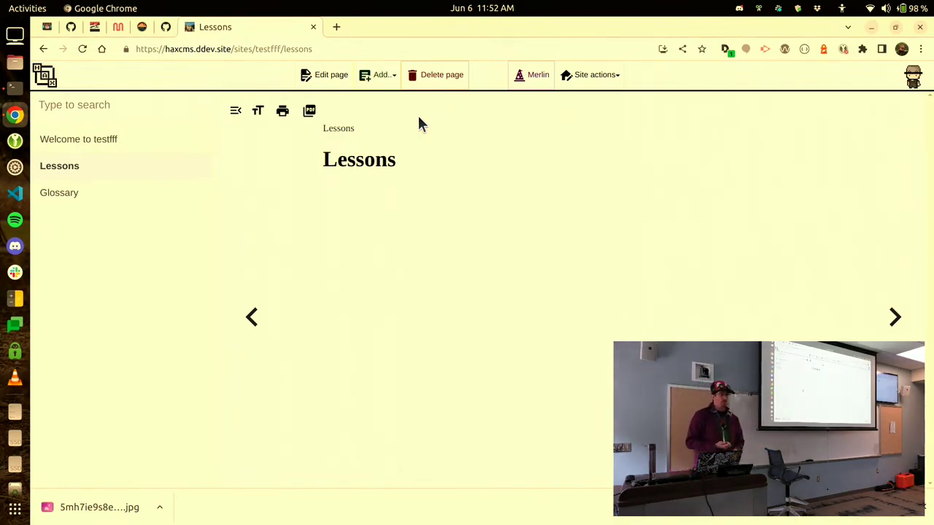
left_click(393, 76)
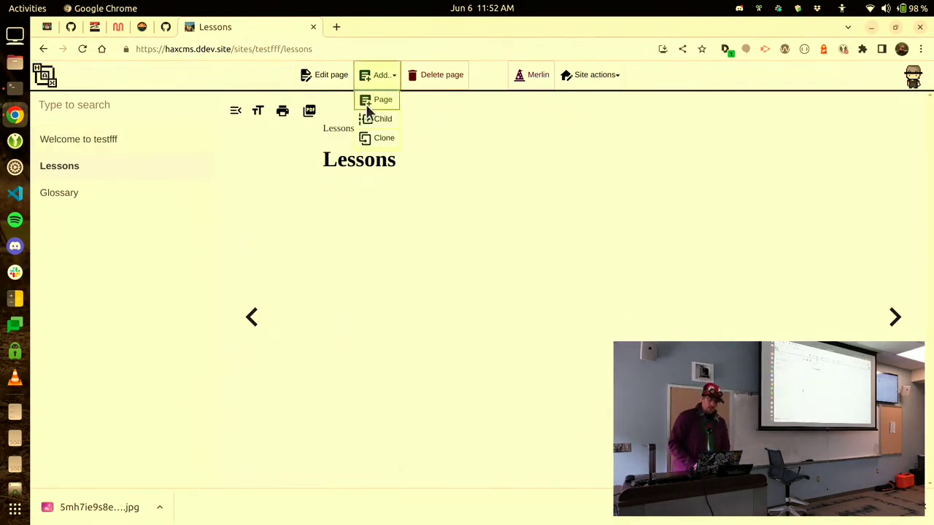
left_click(373, 102)
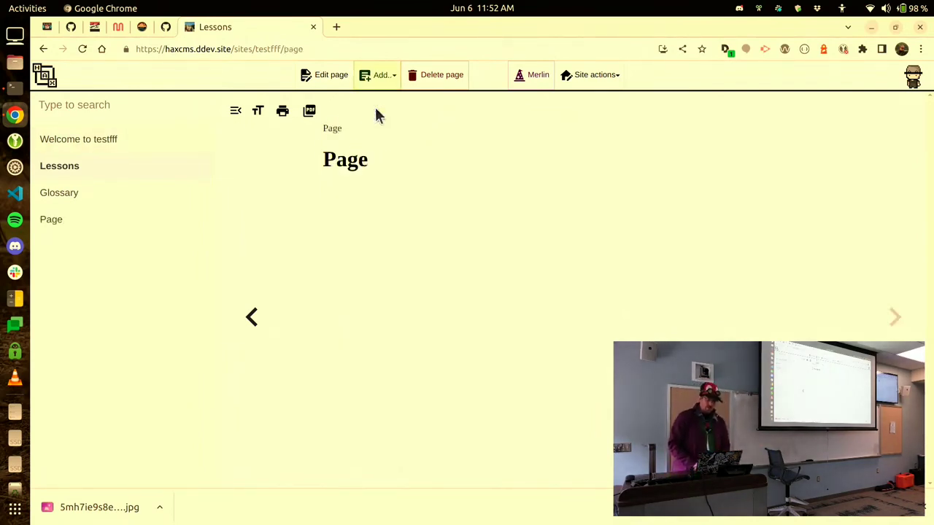
Embed a HAXTheWeb video found by searching YouTube for 'haxnew', and save the page.
left_click(333, 80)
type("/youtu")
key("Return")
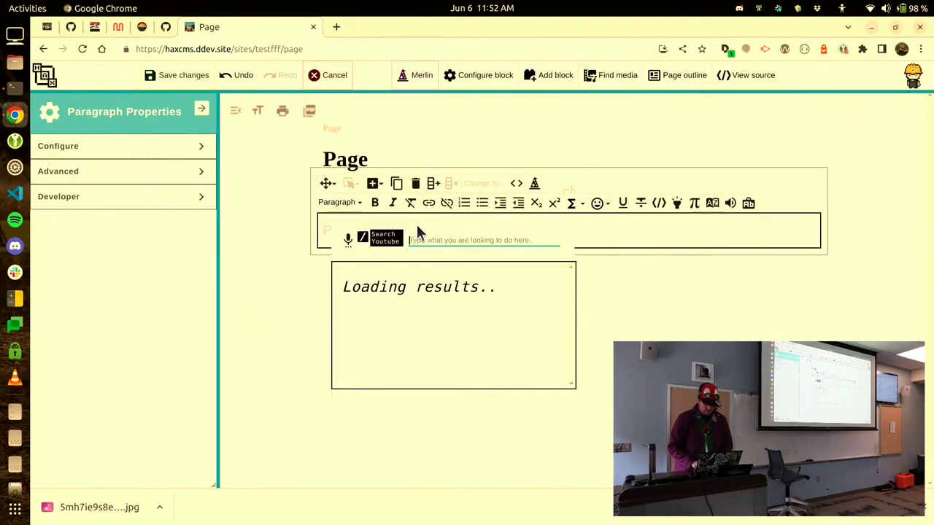
type("haxnew")
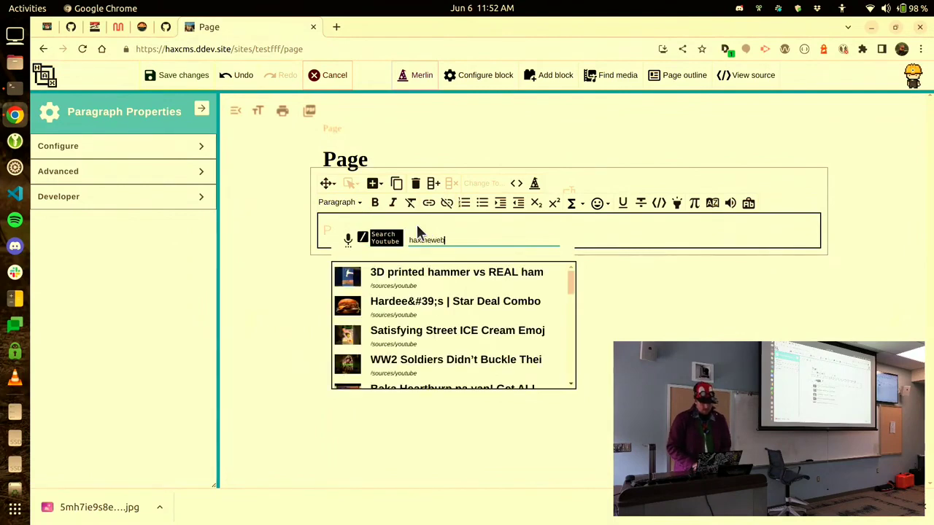
left_click(448, 292)
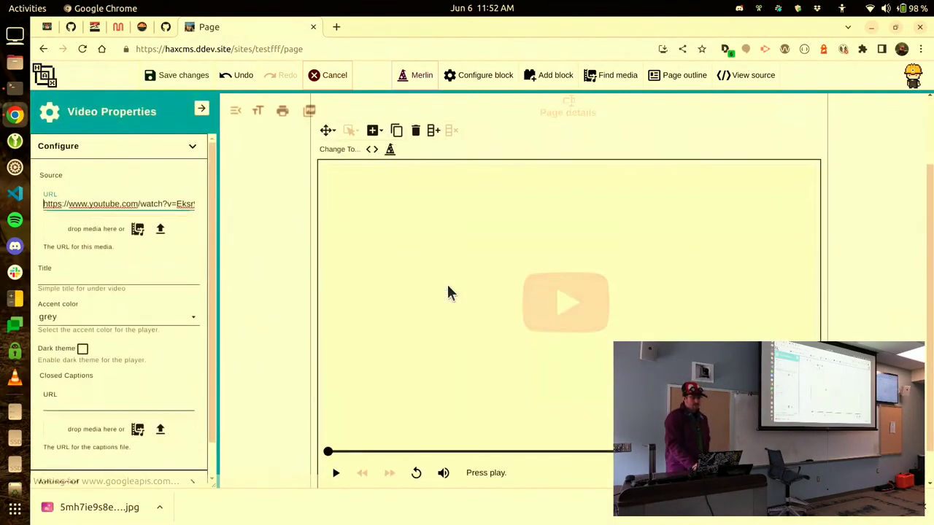
left_click(163, 72)
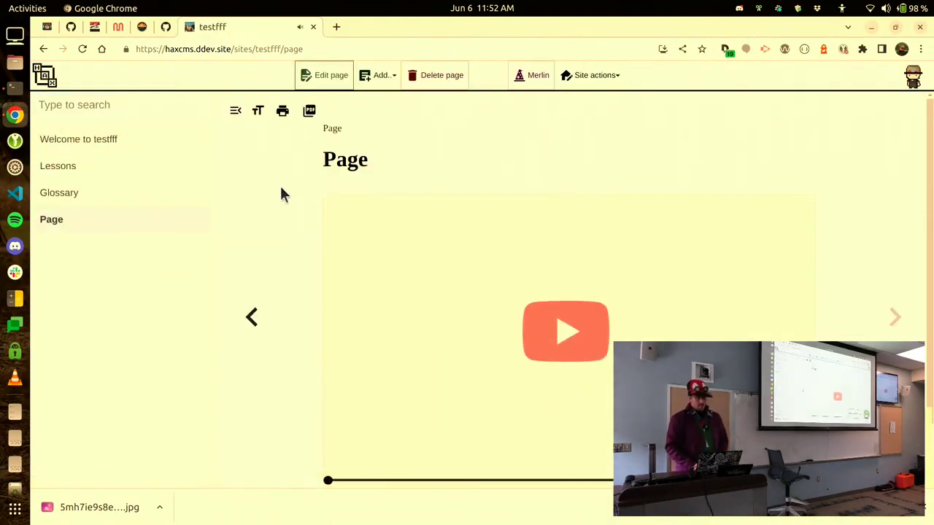
Play the embedded video, then return to the list of all sites.
scroll(281, 195, "down", 1)
left_click(662, 271)
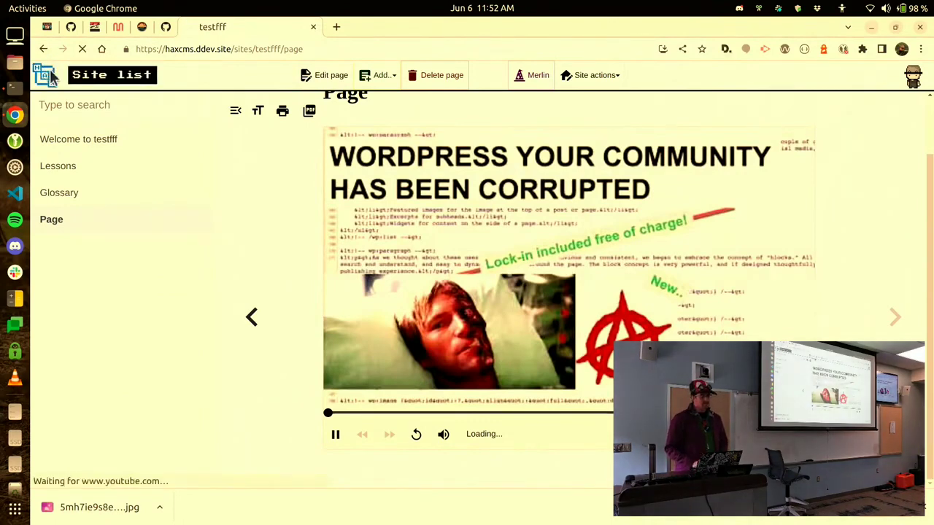
left_click(53, 75)
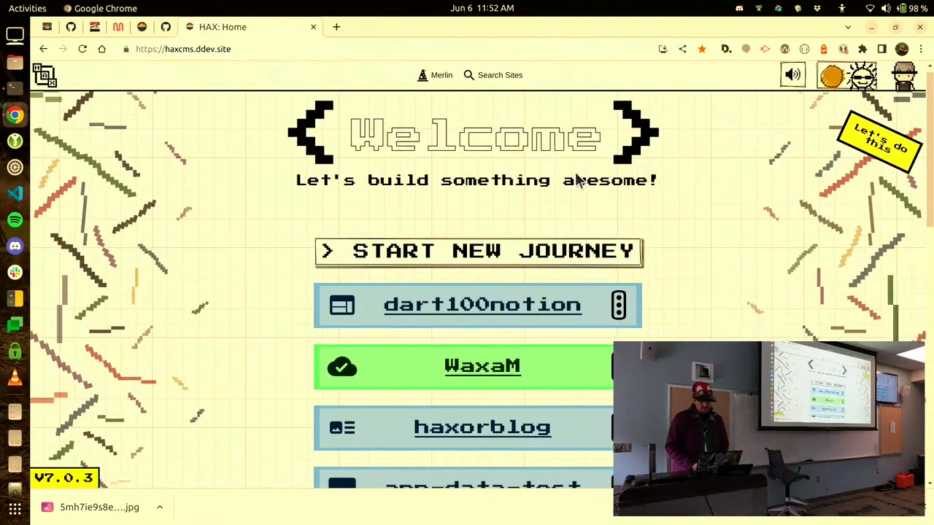
Find testfff by searching 'ff', download it as testfff.zip and open the archive.
left_click(504, 76)
type("ff")
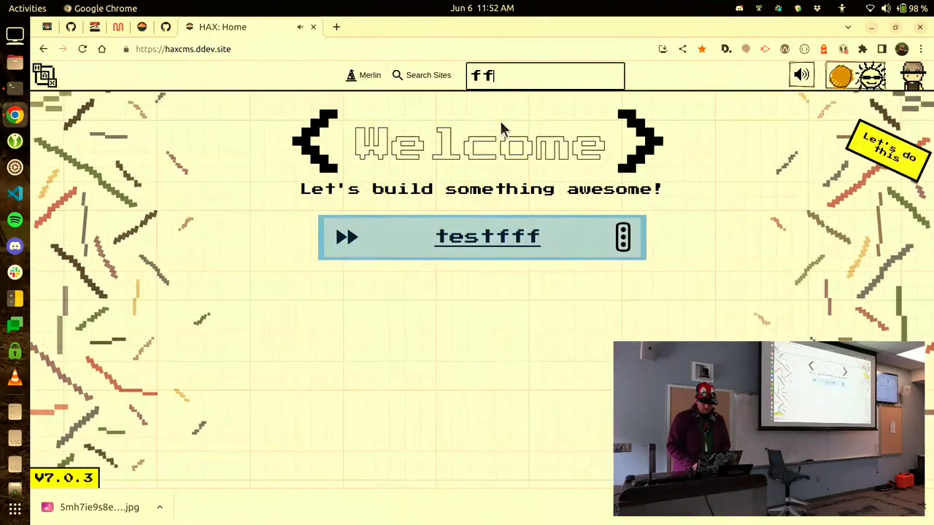
left_click(623, 237)
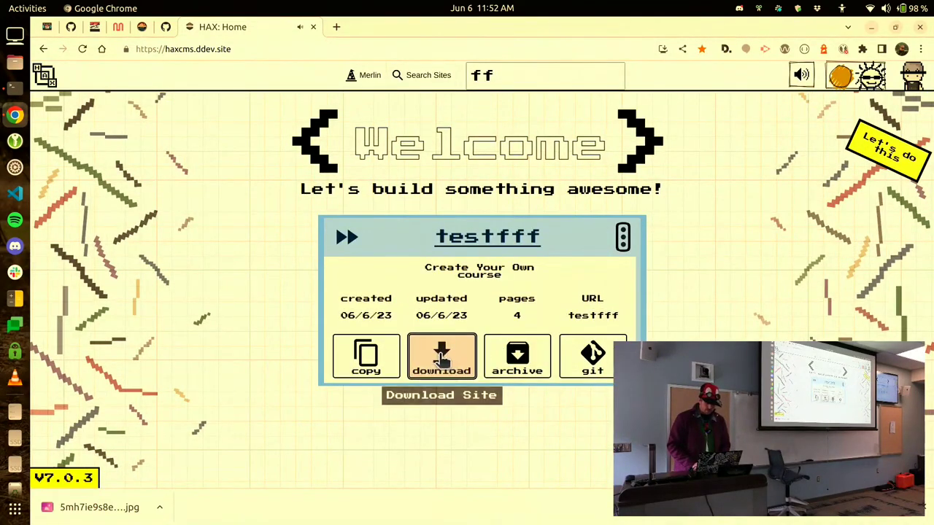
left_click(428, 75)
left_click(511, 76)
type("ff")
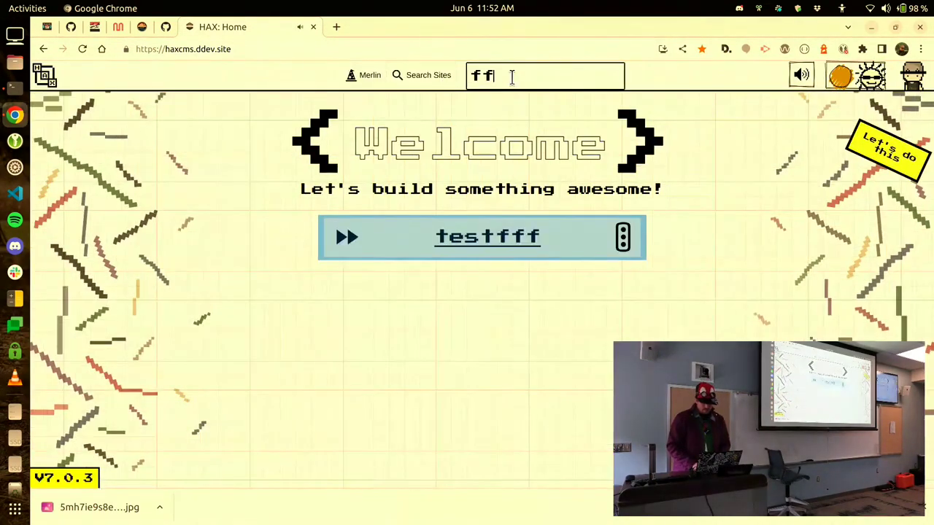
left_click(622, 237)
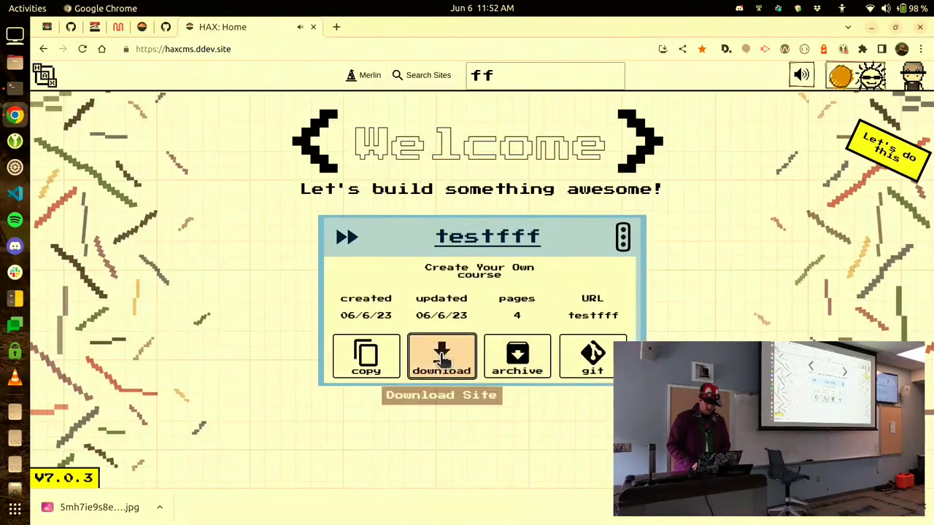
left_click(441, 358)
left_click(442, 358)
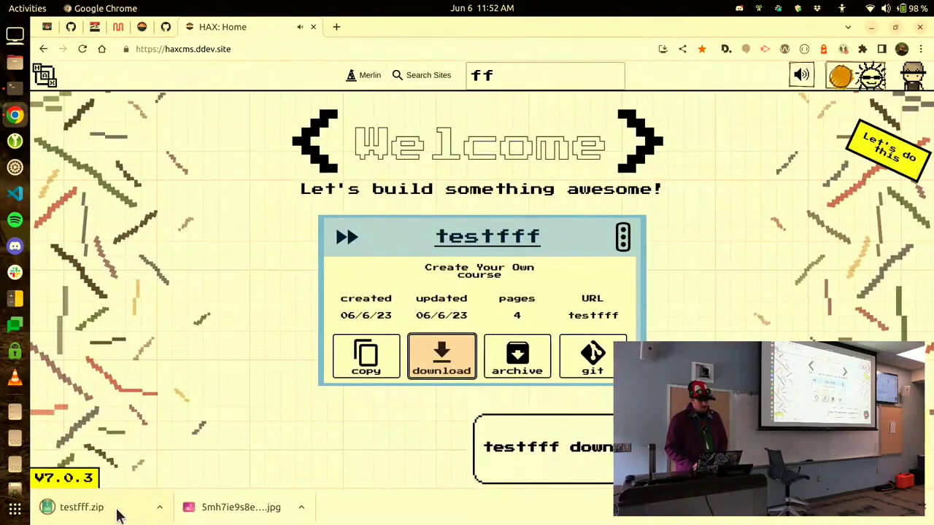
left_click(119, 511)
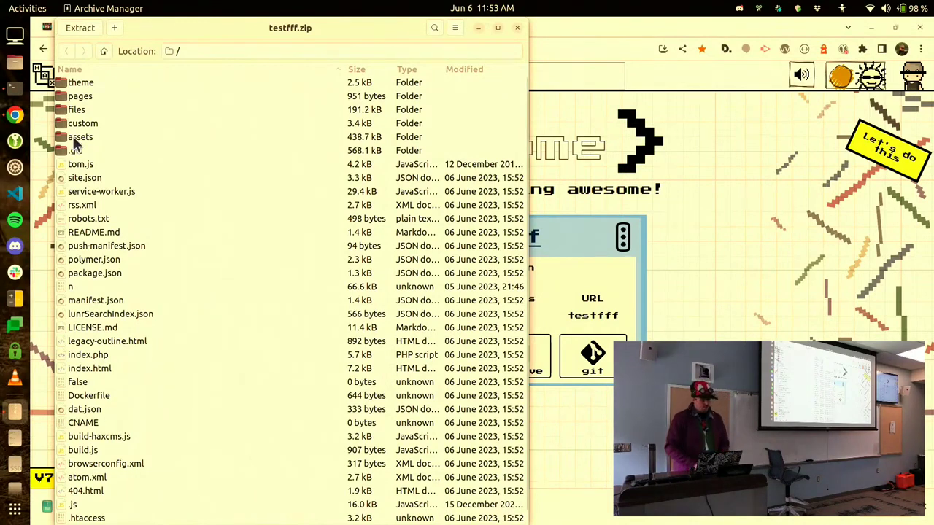
Browse the zip's pages folder into a page folder holding index.html, then return to Chrome.
double_click(86, 97)
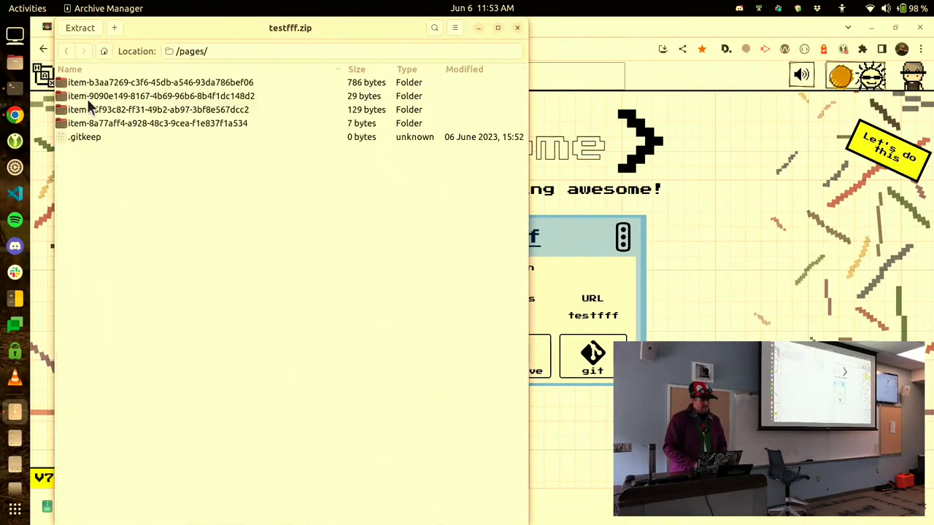
double_click(165, 123)
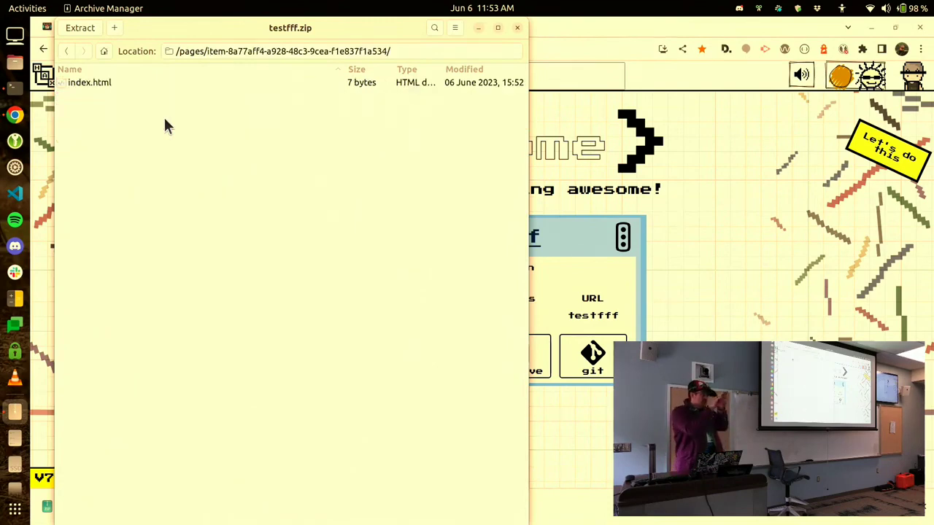
key("alt+Tab")
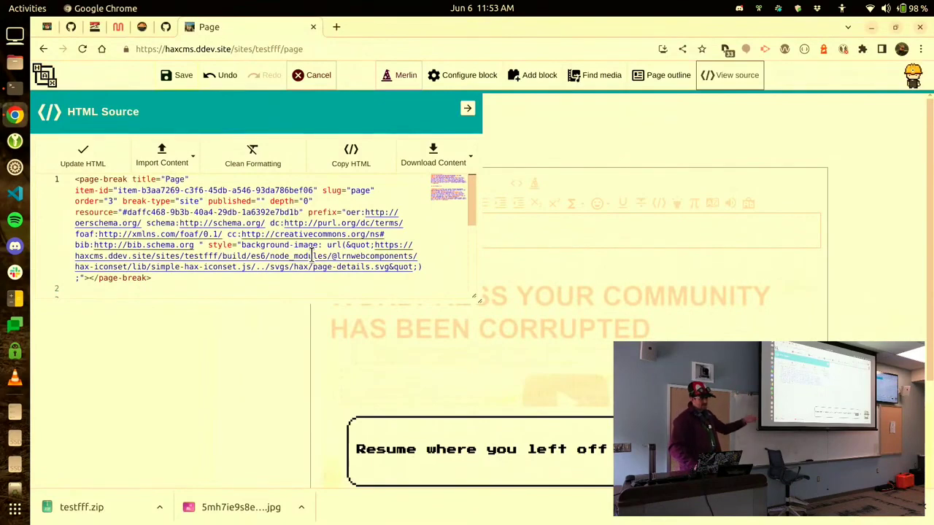
Mark 'is he full of himself' correct and add a third answer, 'things'.
scroll(227, 254, "down", 2)
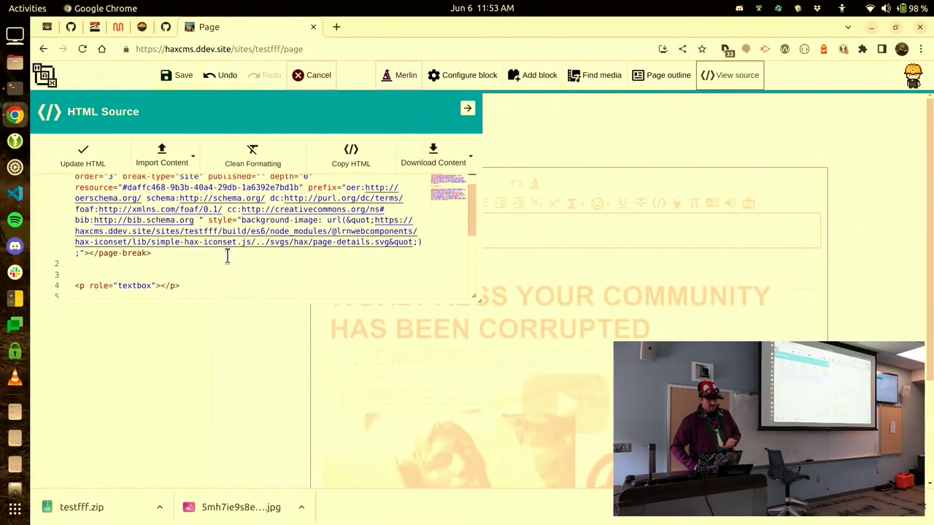
scroll(227, 254, "down", 2)
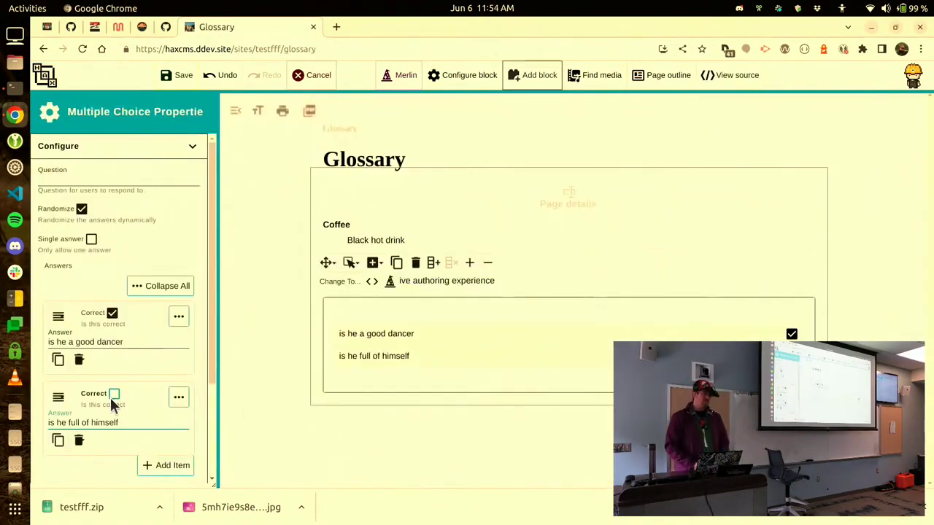
left_click(114, 396)
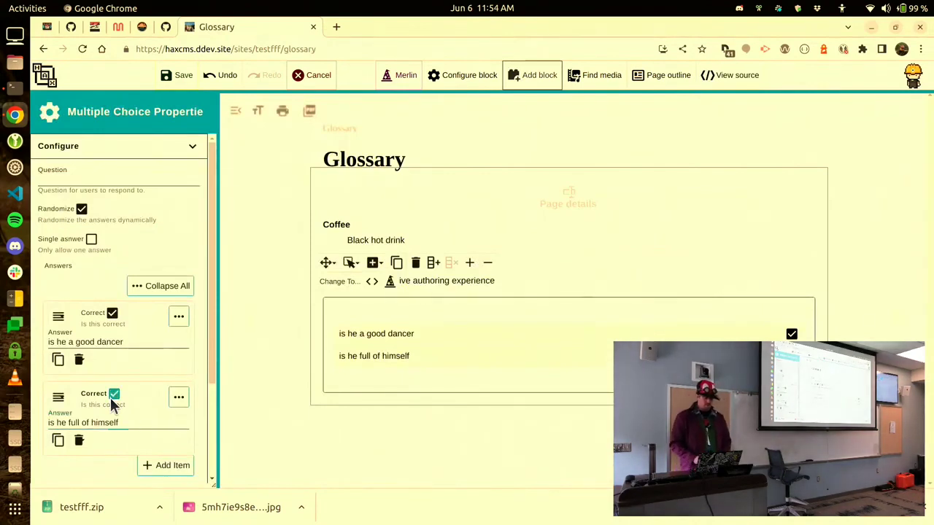
left_click(146, 464)
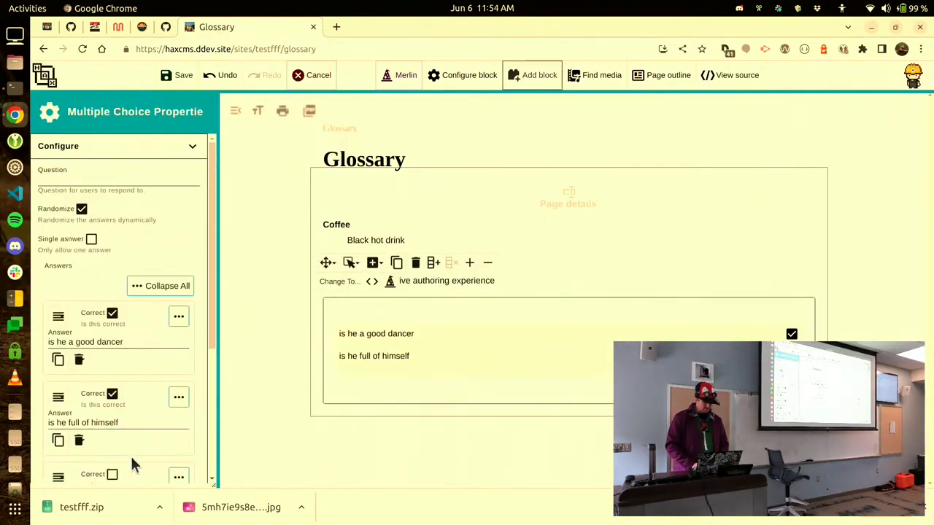
scroll(130, 456, "down", 1)
left_click(134, 452)
type("things")
Set the quiz question to 'WWhat is the question'.
scroll(124, 438, "up", 1)
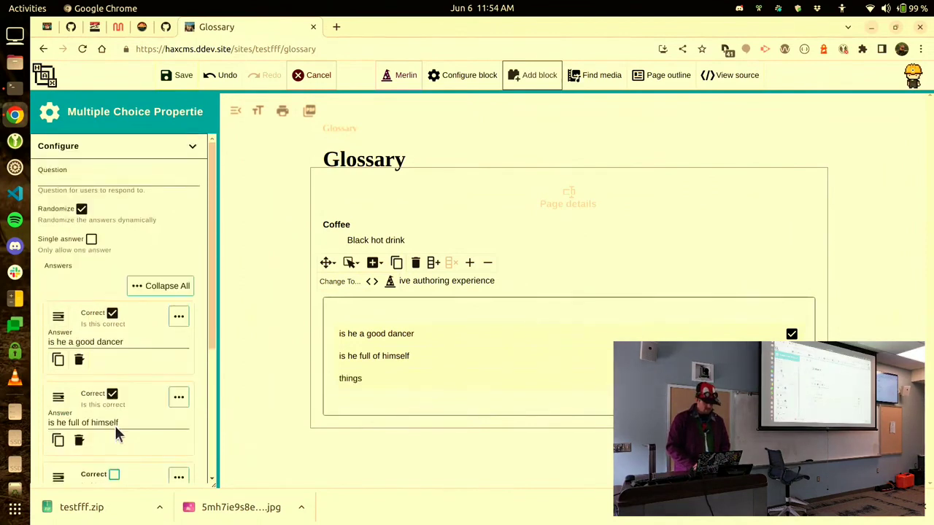
left_click(87, 180)
type("WWhat is the")
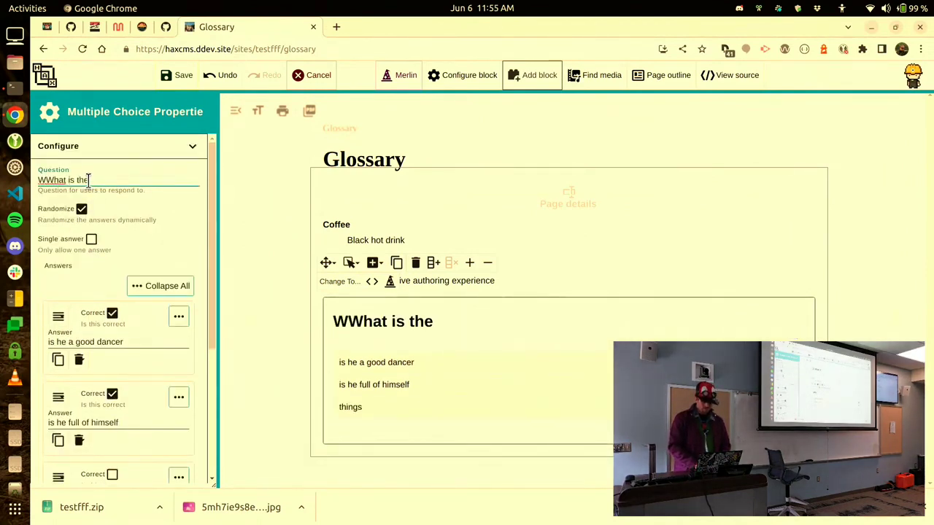
type(" question?")
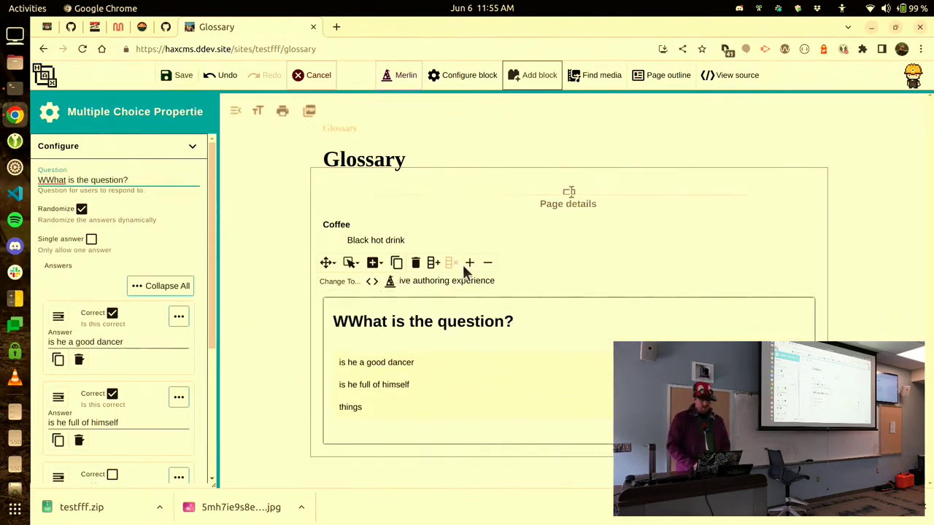
left_click(373, 262)
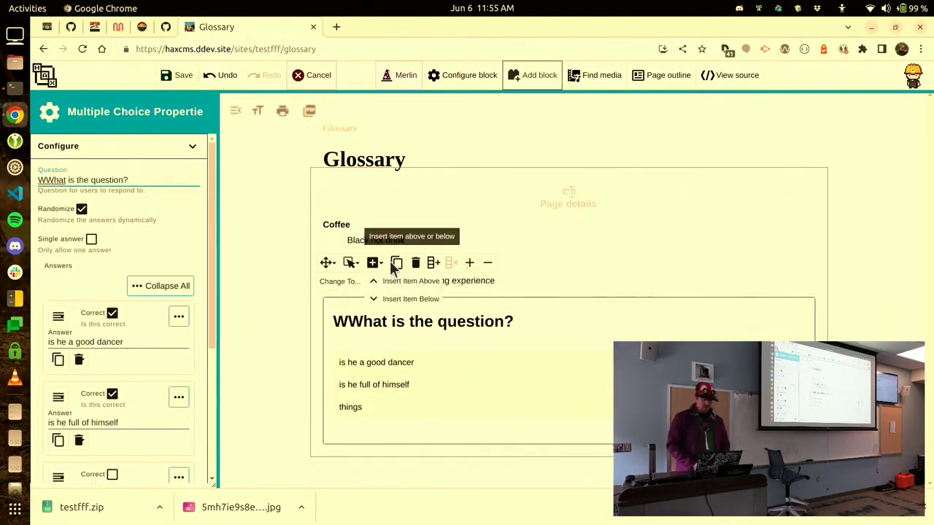
Add empty paragraphs below the quiz, paste the TIME GIF, and wrap it in two columns.
left_click(395, 298)
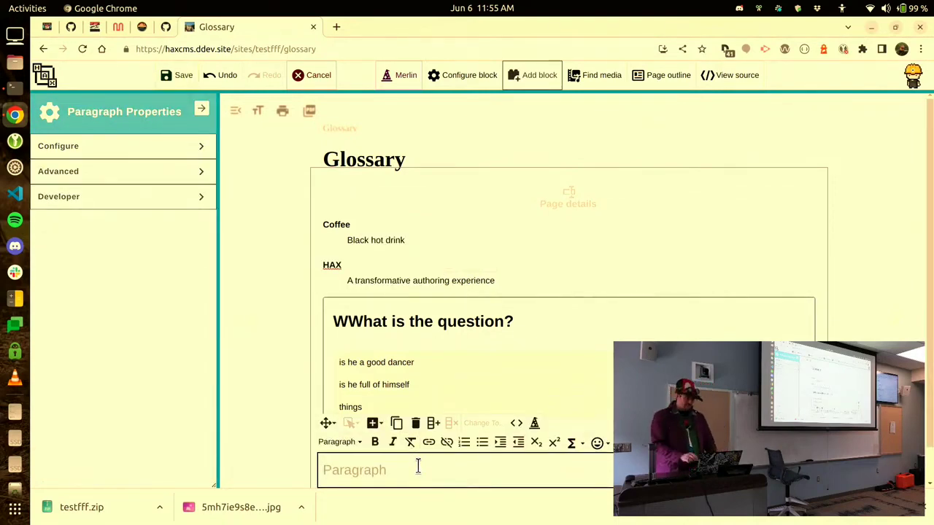
key("Return")
key("Return")
key("Return")
key("Return")
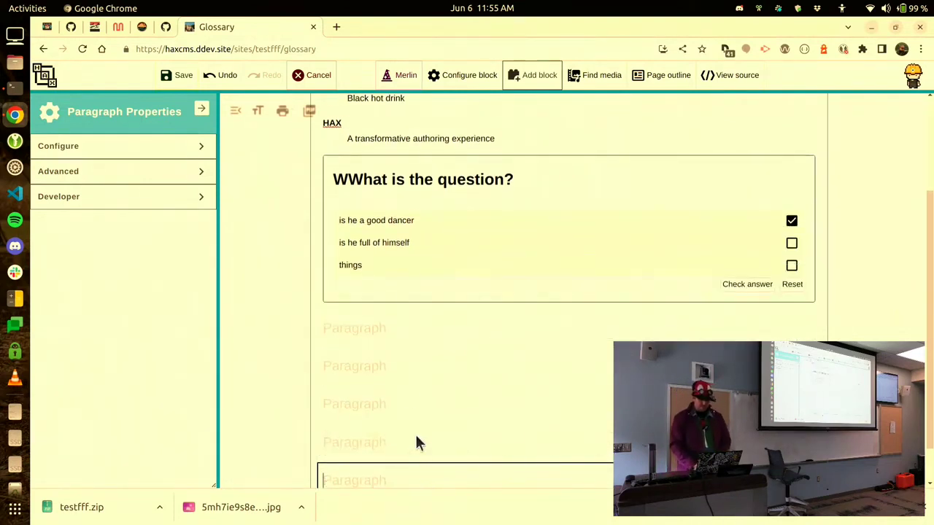
left_click(417, 367)
key("ctrl+v")
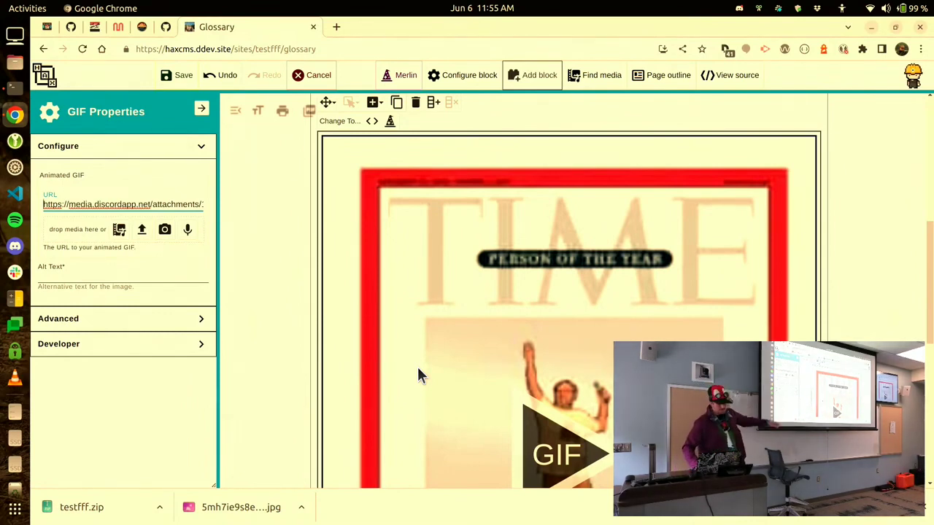
left_click(433, 105)
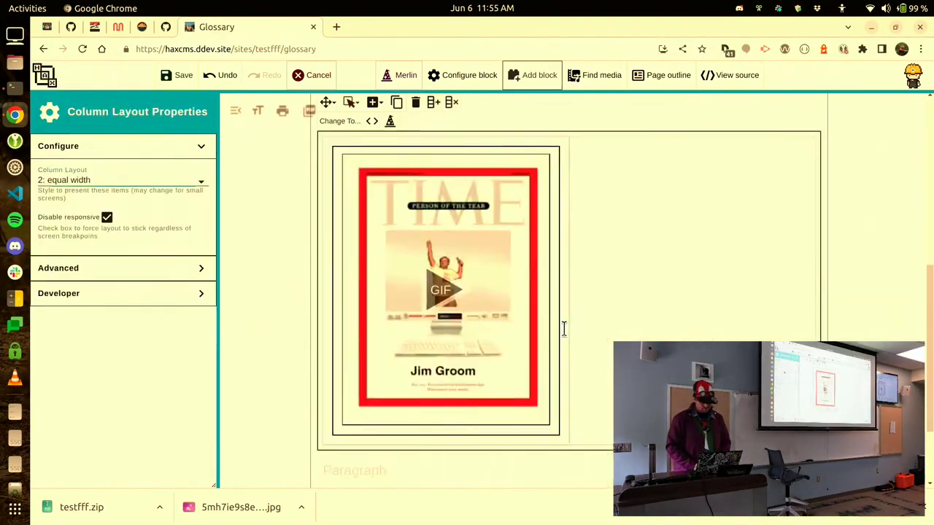
Save the Glossary page and pause the animated GIF.
left_click(177, 76)
scroll(503, 270, "down", 3)
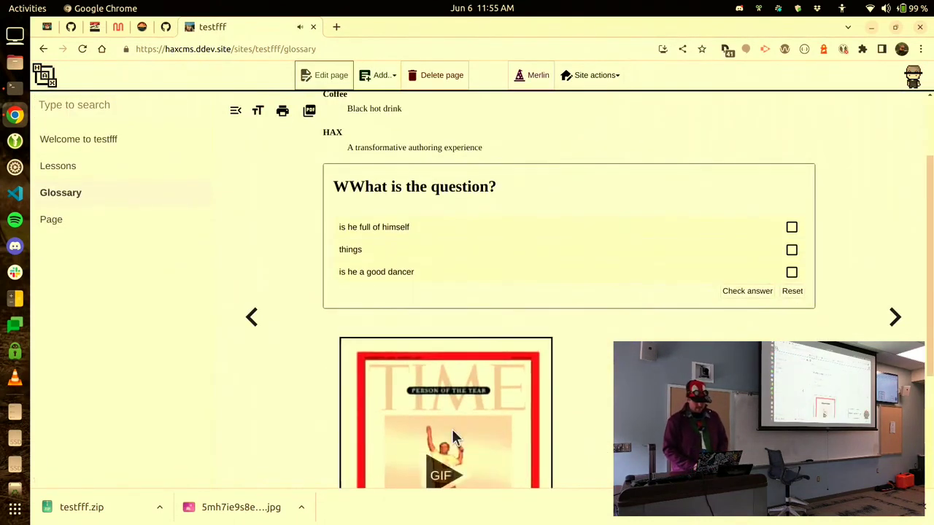
scroll(452, 438, "down", 2)
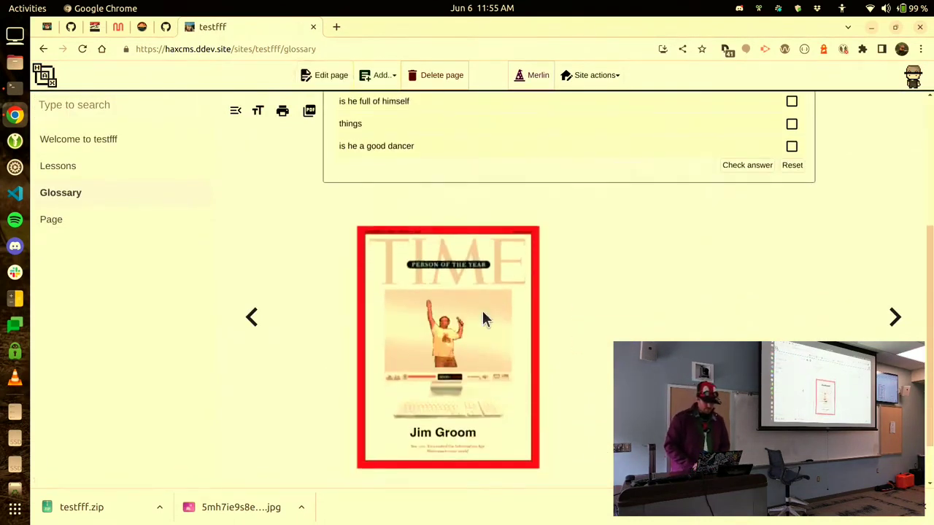
left_click(483, 319)
Tick 'is he full of himself' and 'is he a good dancer', then check answers.
scroll(605, 292, "up", 3)
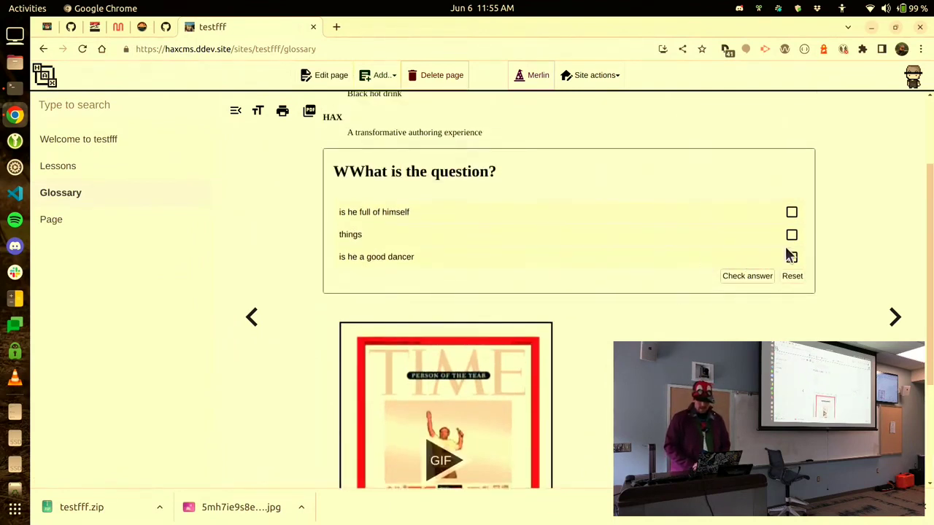
left_click(793, 213)
left_click(792, 259)
left_click(763, 277)
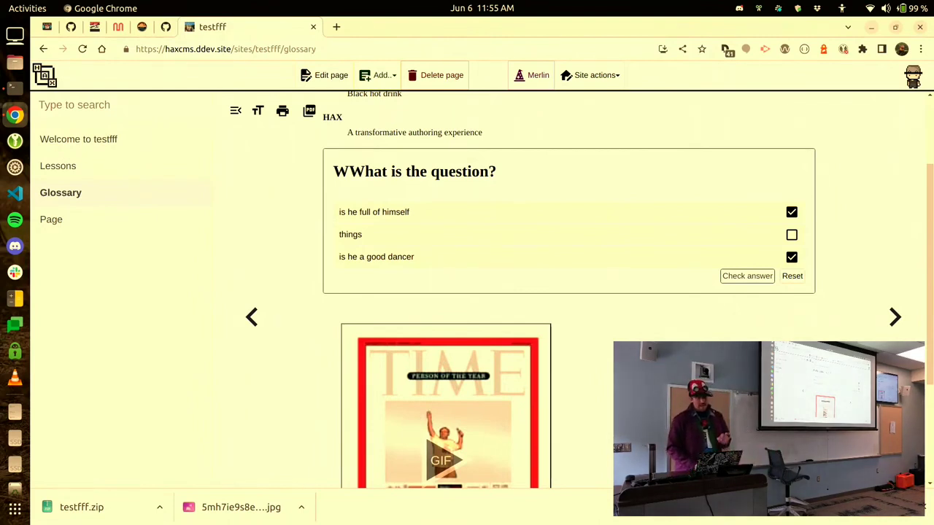
Edit the Glossary page and scroll its HTML source to the multiple-choice markup.
left_click(325, 75)
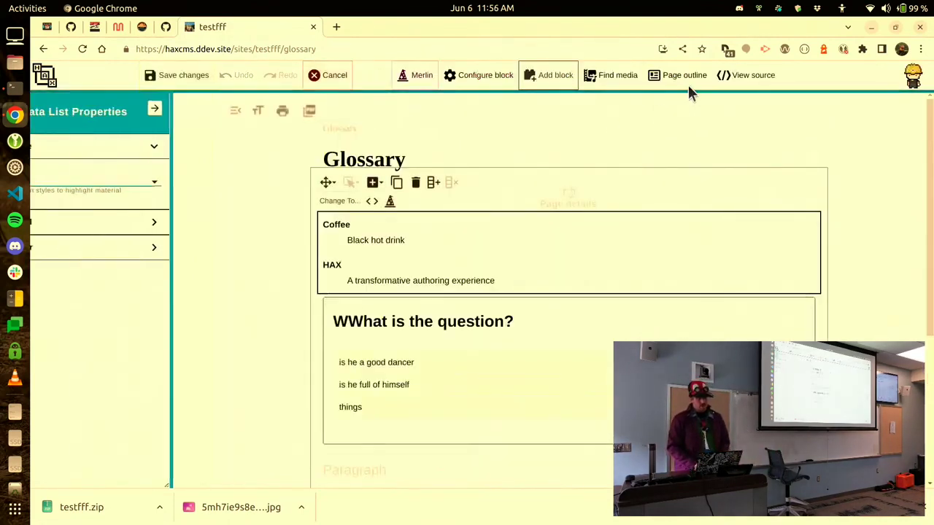
left_click(726, 79)
scroll(265, 253, "down", 5)
scroll(265, 253, "down", 1)
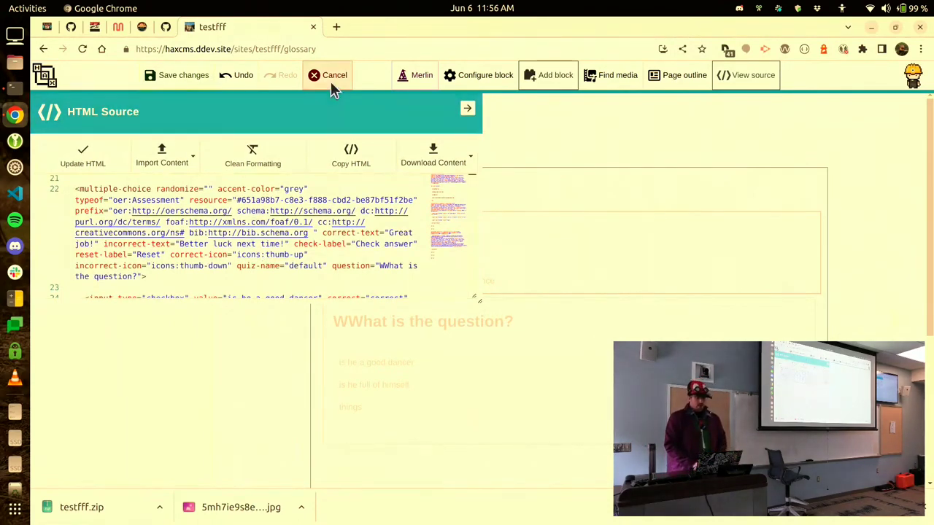
Insert the NASA Expedition 28 rocket launch image, edit its alt text, then view the Mural board.
left_click(573, 83)
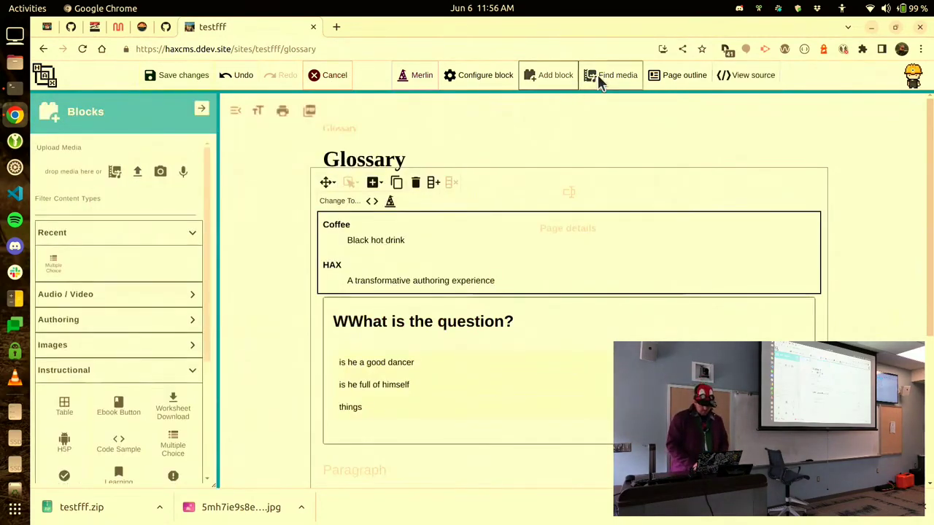
left_click(597, 74)
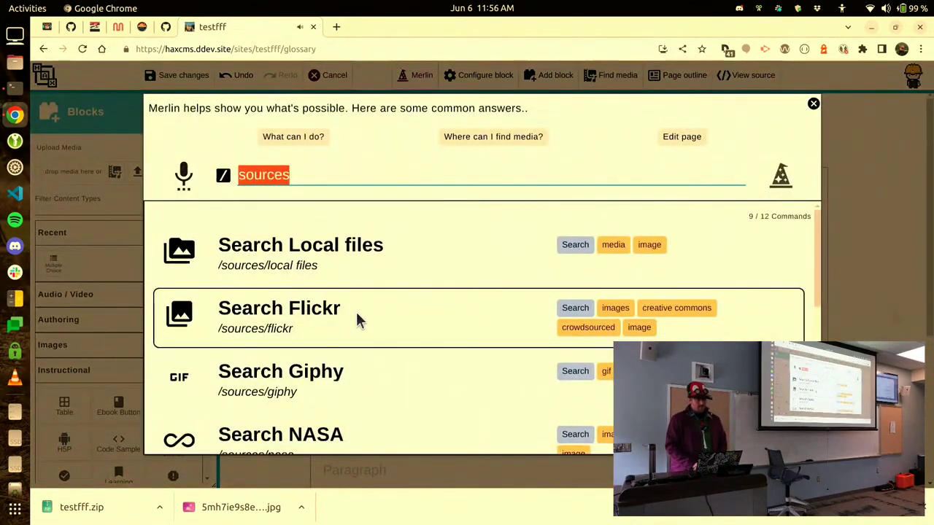
left_click(396, 427)
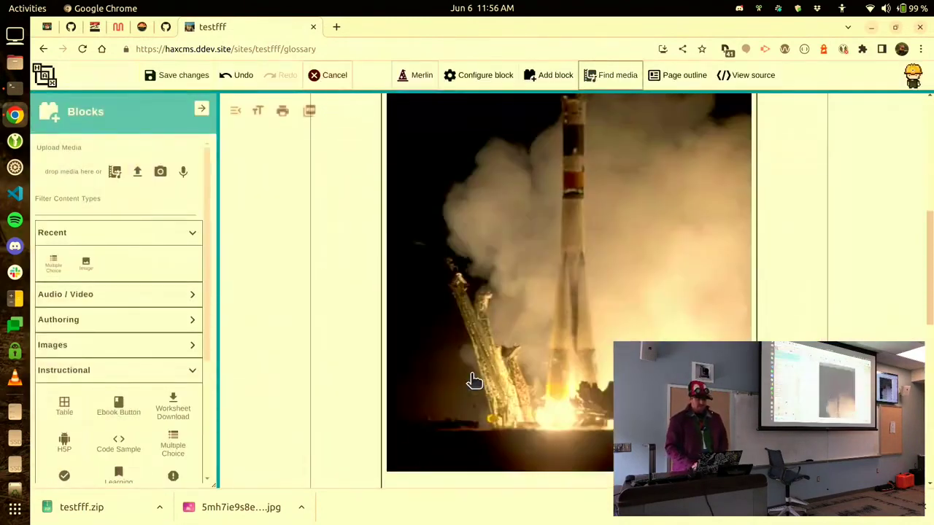
scroll(611, 354, "down", 4)
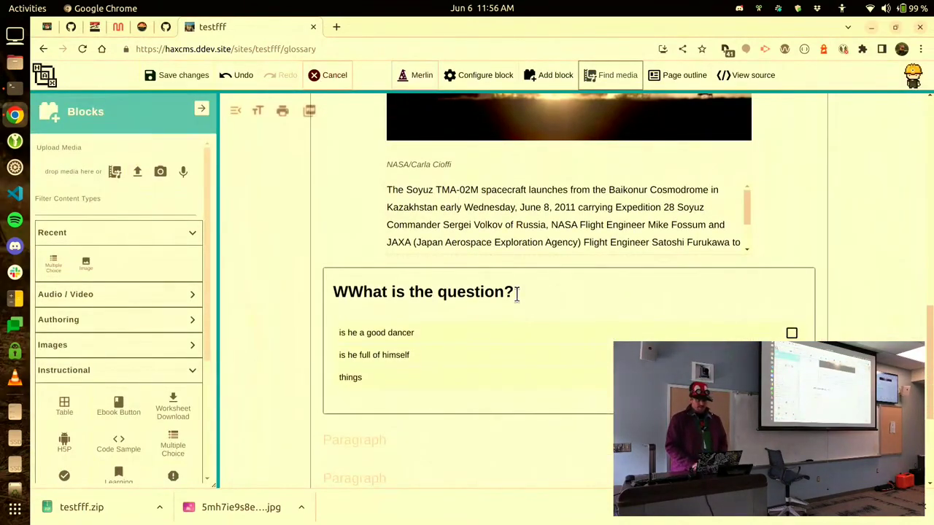
left_click(542, 225)
left_click(122, 275)
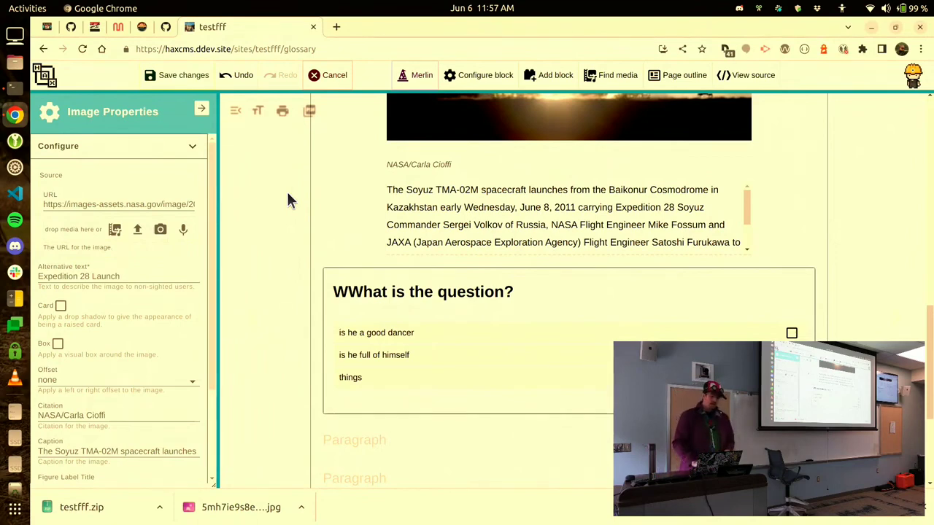
left_click(118, 28)
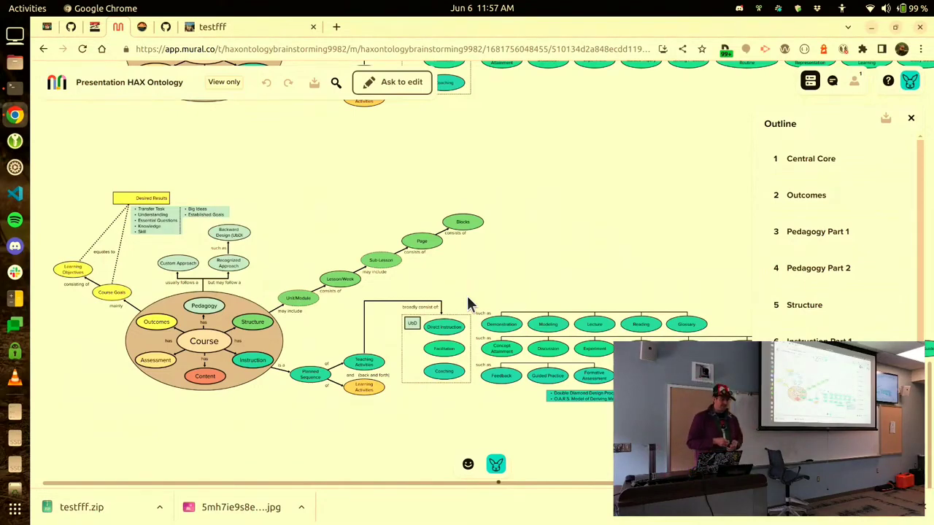
scroll(467, 296, "up", 5)
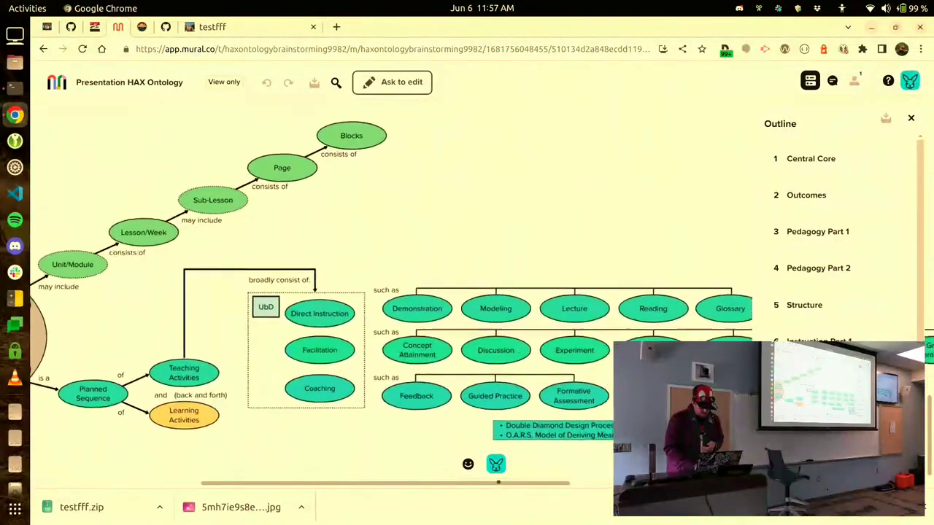
scroll(590, 328, "up", 1)
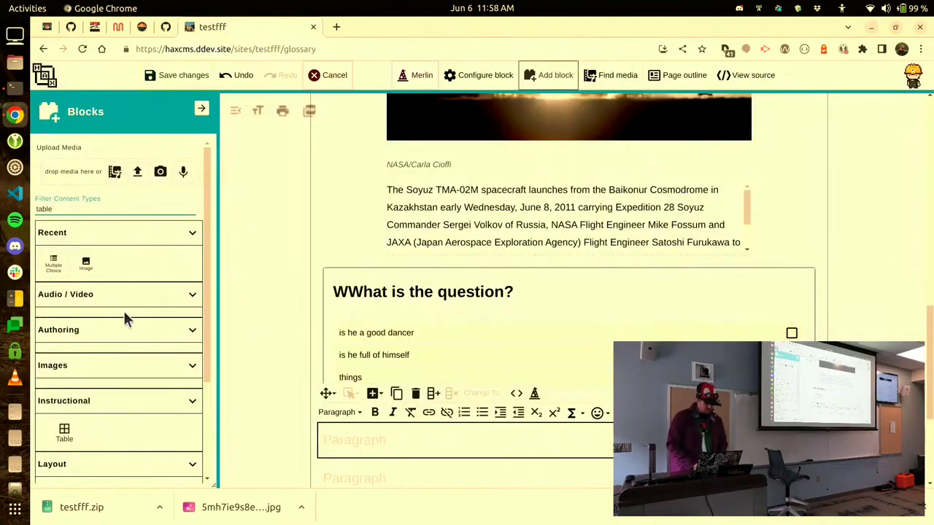
Insert a table below the quiz on the Glossary page.
mouse_move(38, 429)
left_click(64, 438)
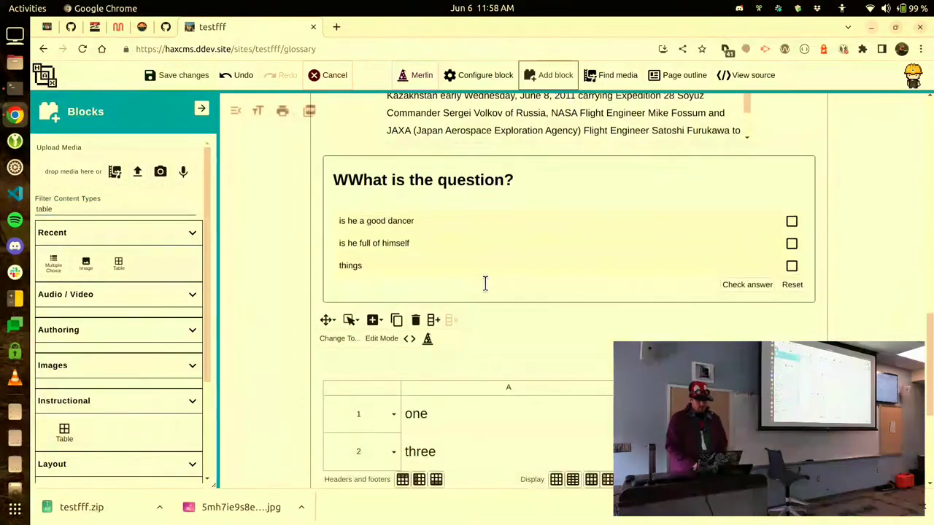
right_click(485, 283)
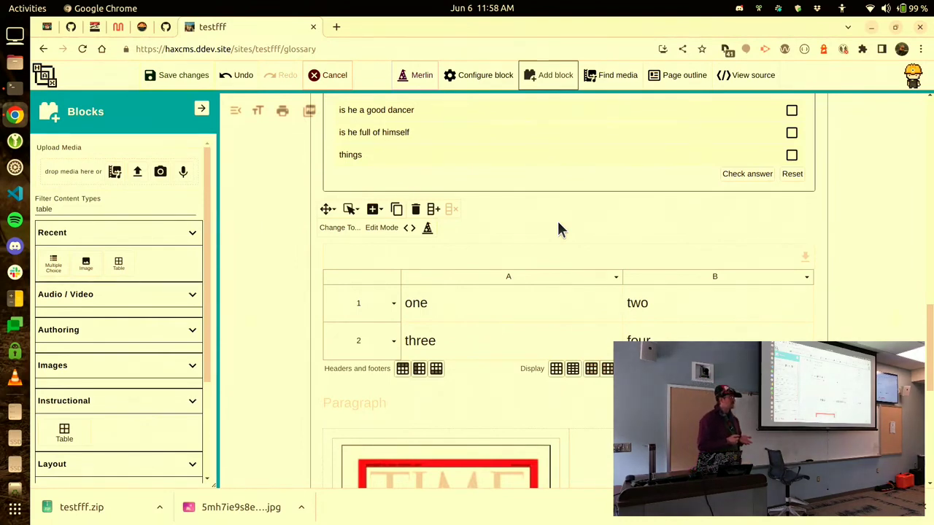
Add a new first table row reading 'word' and 'microsoft'.
left_click(394, 303)
left_click(413, 305)
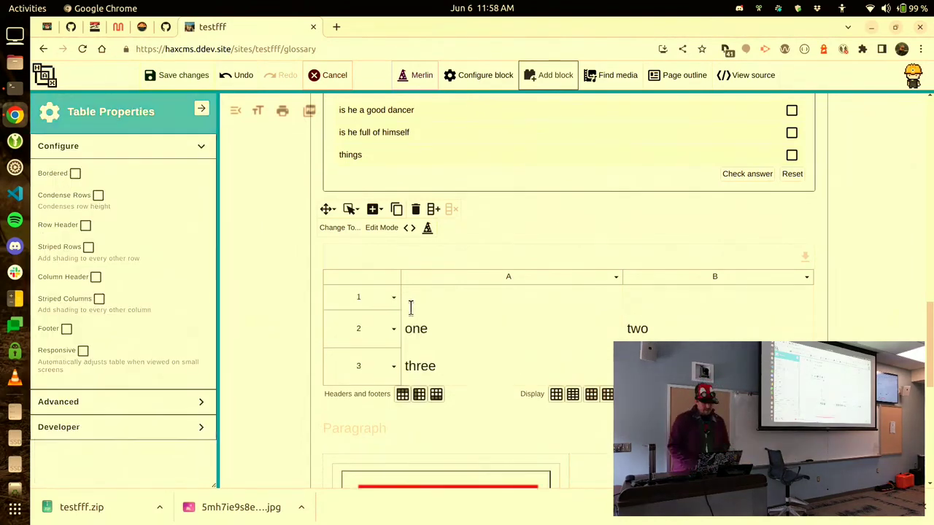
left_click(473, 301)
type("word")
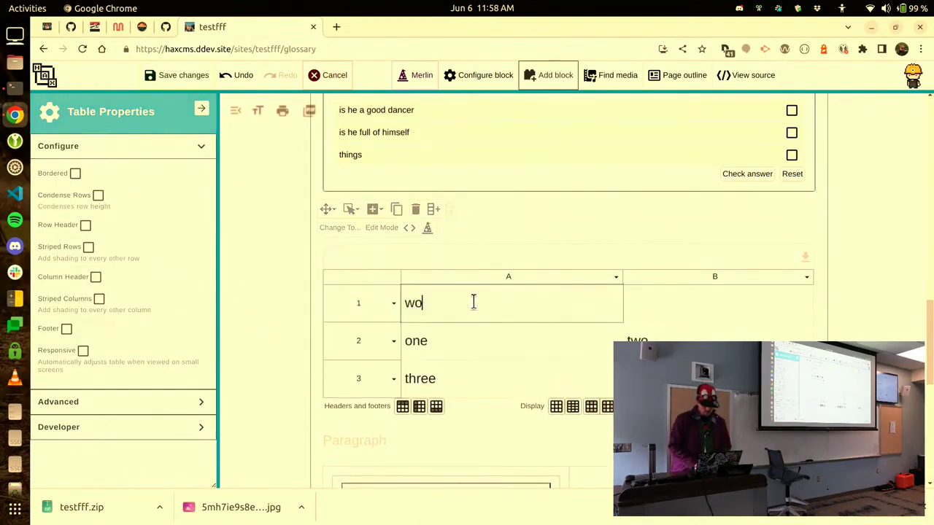
left_click(651, 308)
type("microsoft")
Make the table striped, condensed, with row headers, then edit the empty paragraph below the GIF.
left_click(359, 233)
left_click(91, 247)
left_click(85, 225)
left_click(101, 196)
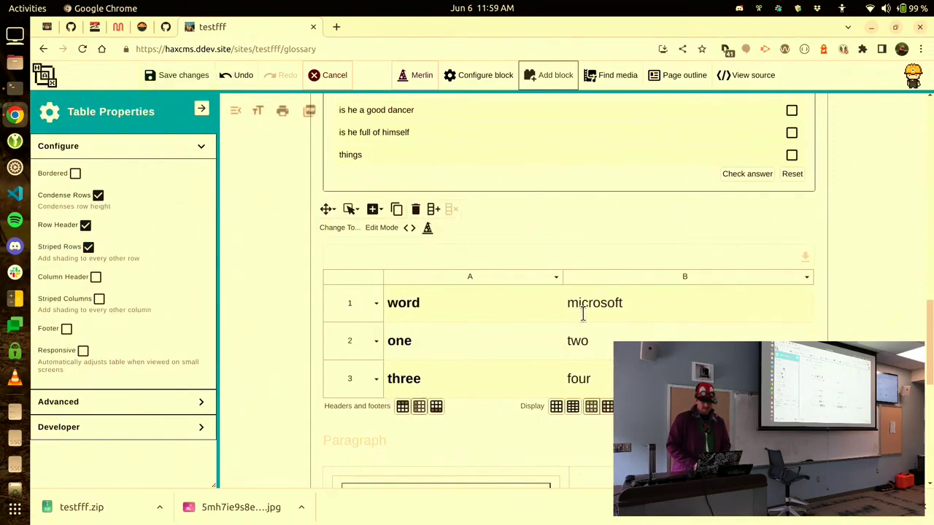
scroll(577, 329, "down", 6)
left_click(549, 392)
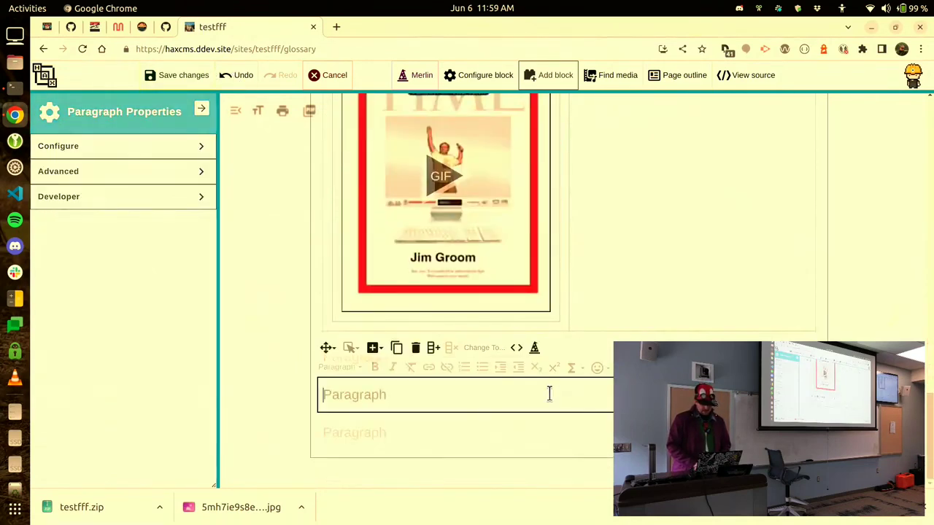
Request a YouTube video block by voice through Merlin, then open the Insights dashboard (beta).
left_click(422, 76)
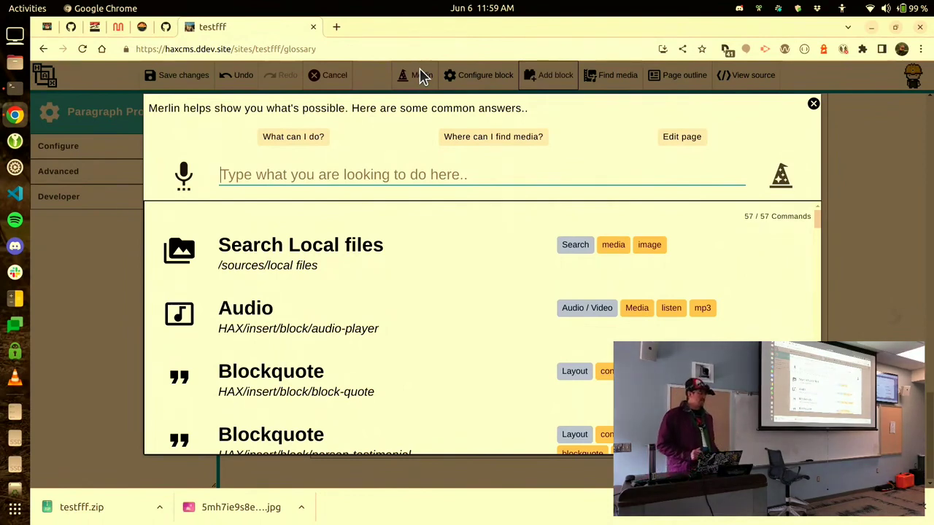
left_click(183, 176)
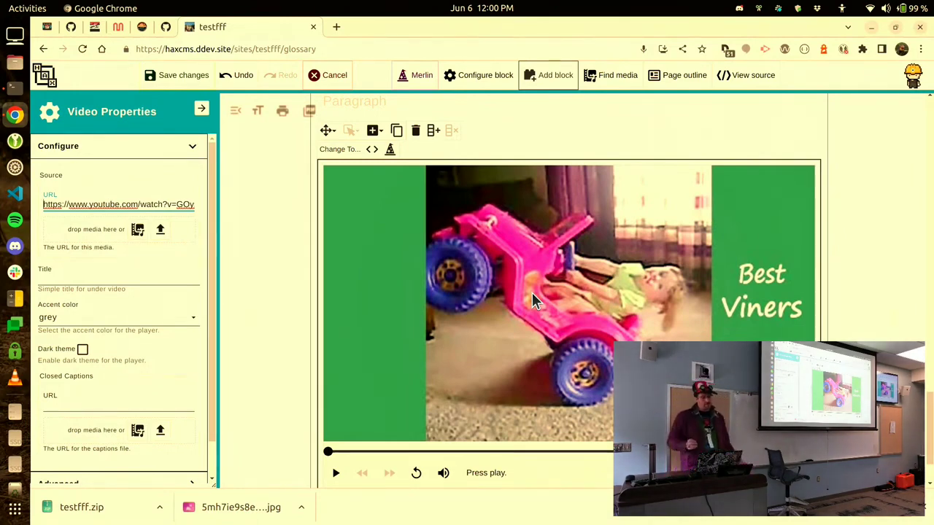
scroll(532, 293, "up", 5)
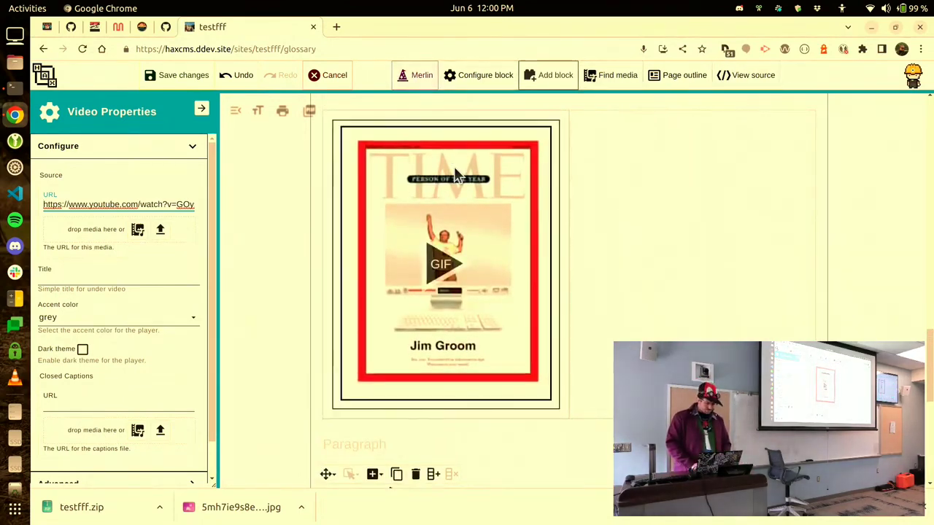
scroll(455, 171, "down", 5)
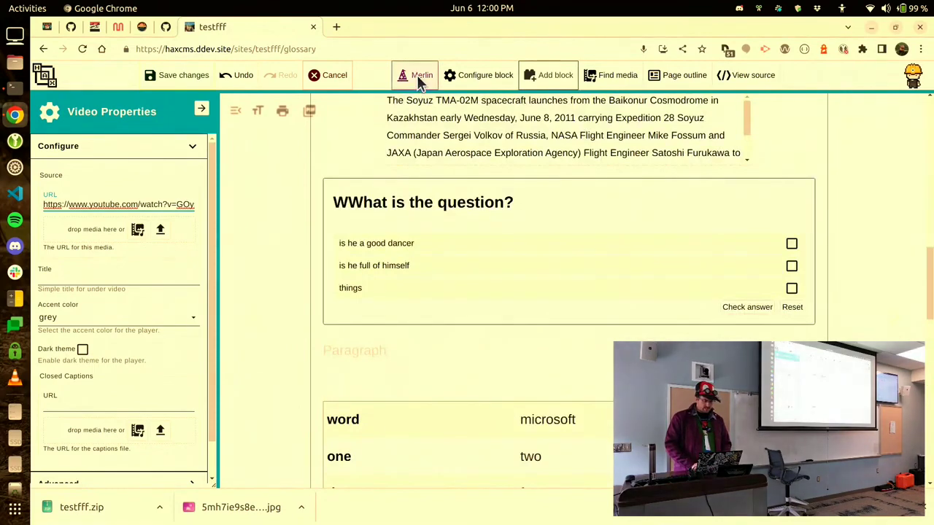
scroll(355, 248, "up", 10)
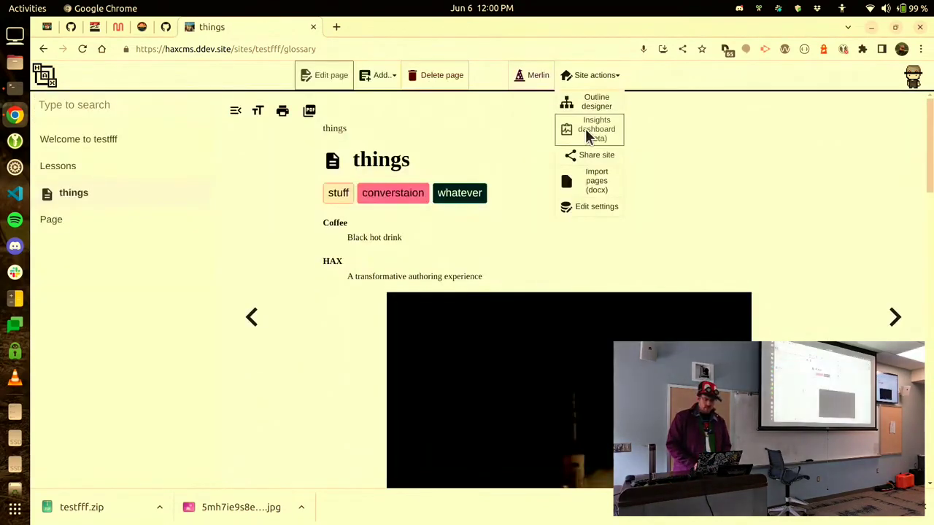
left_click(588, 136)
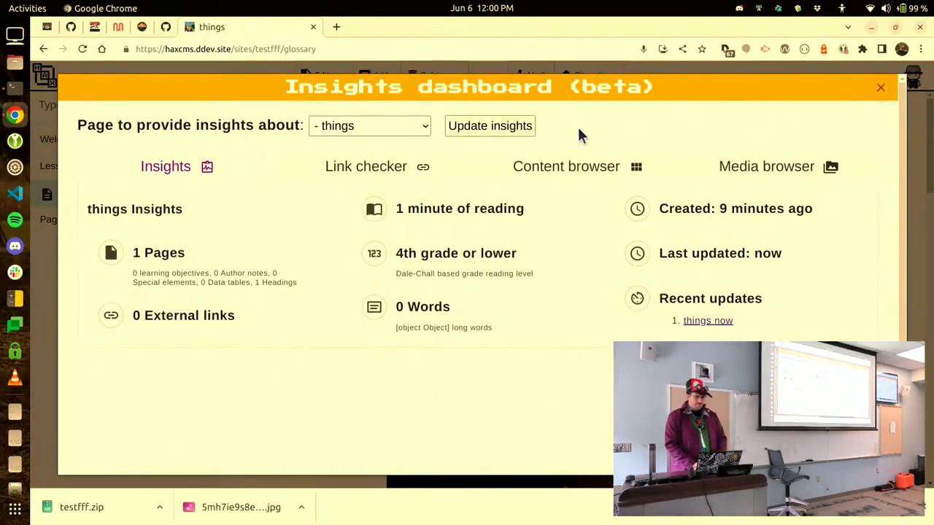
Check the link checker for the full site and browse content, then close Insights.
left_click(382, 165)
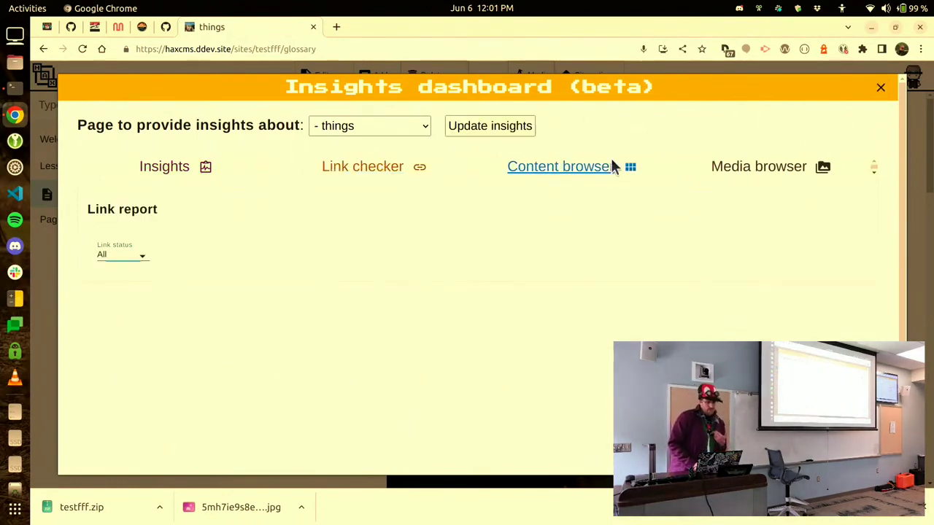
left_click(396, 128)
left_click(397, 144)
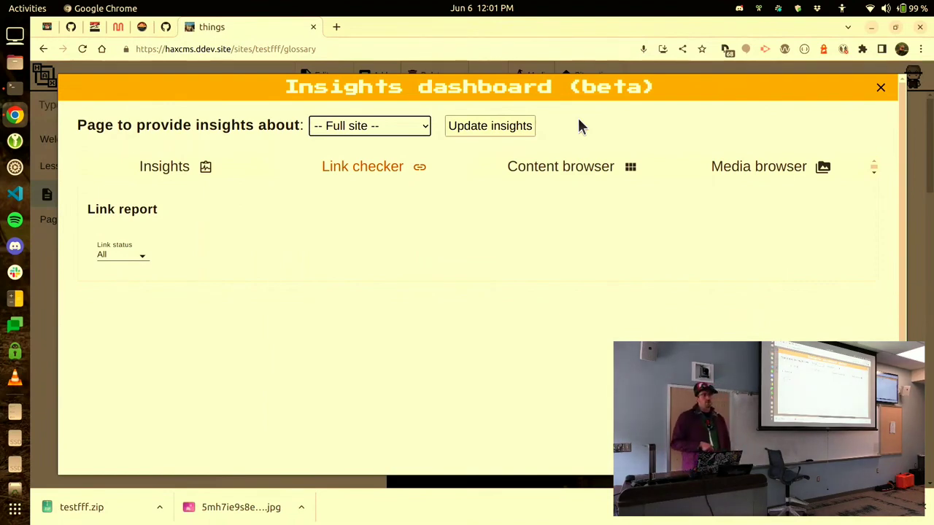
left_click(567, 171)
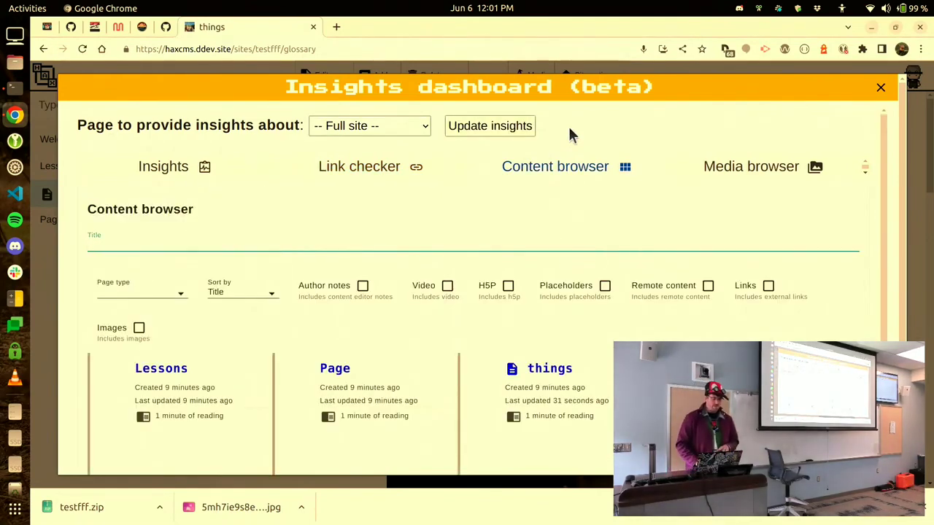
left_click(881, 88)
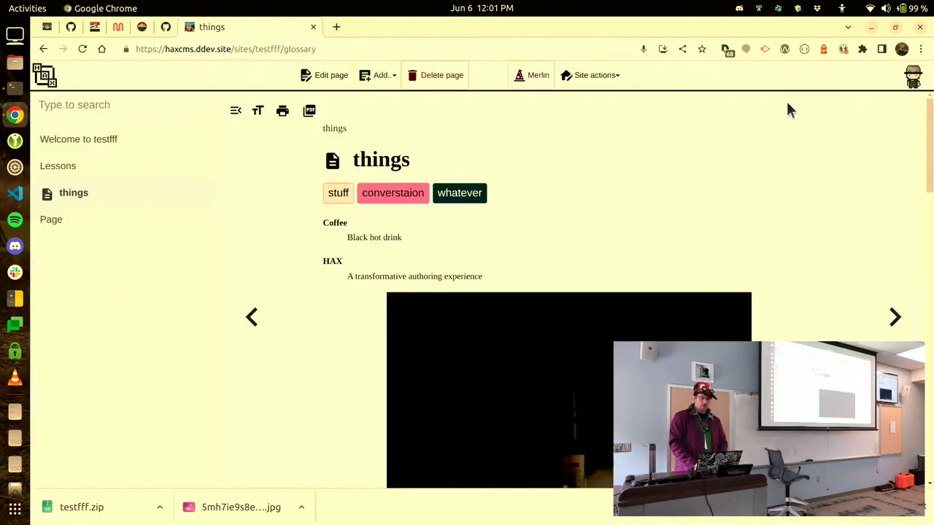
Add a child page under the Lessons page.
left_click(129, 171)
left_click(381, 75)
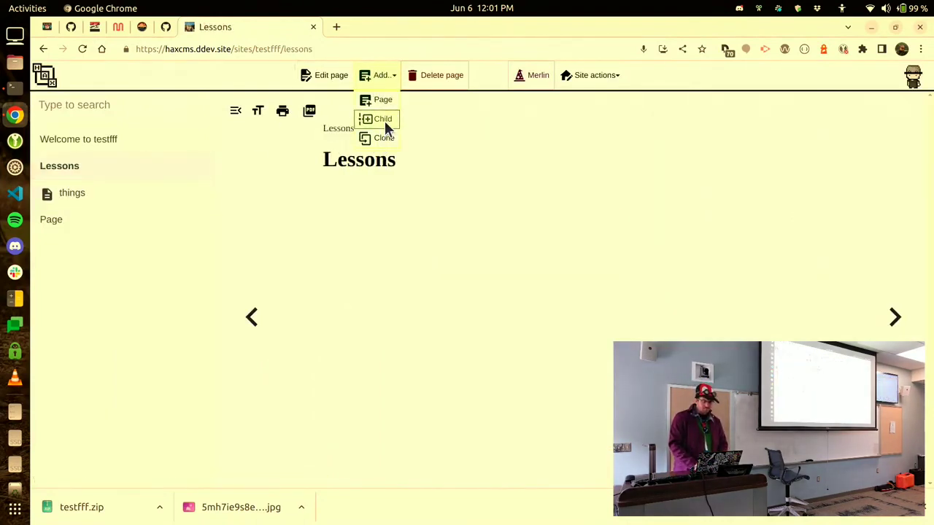
left_click(383, 118)
Create four New item pages in the Outline designer and save the outline.
left_click(584, 75)
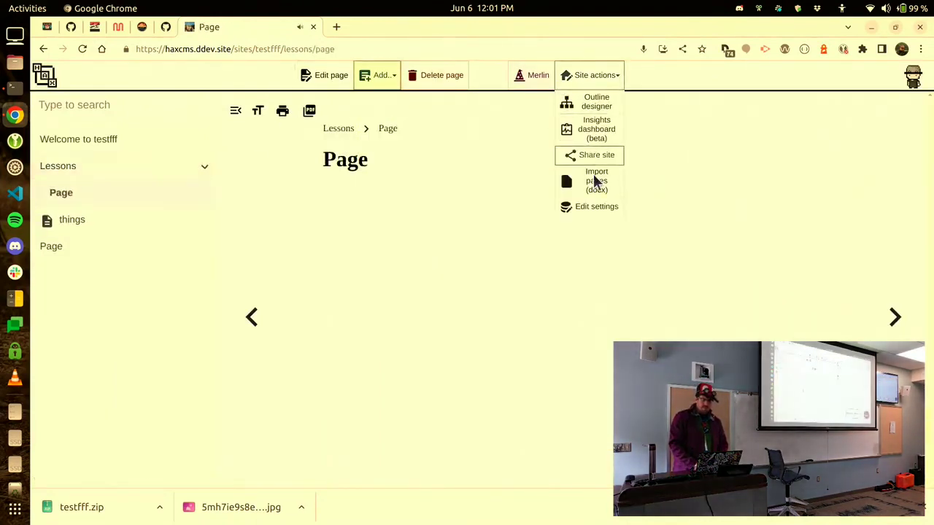
left_click(596, 105)
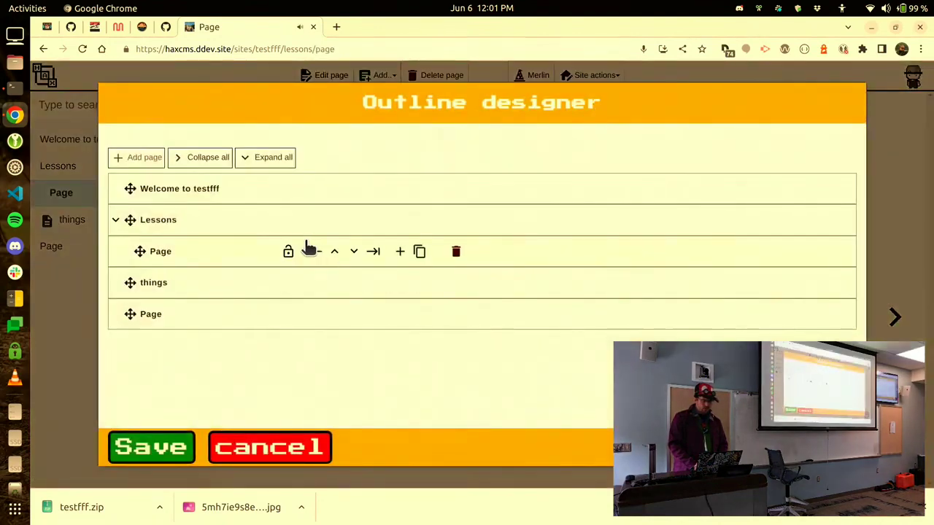
mouse_move(353, 216)
left_click(386, 222)
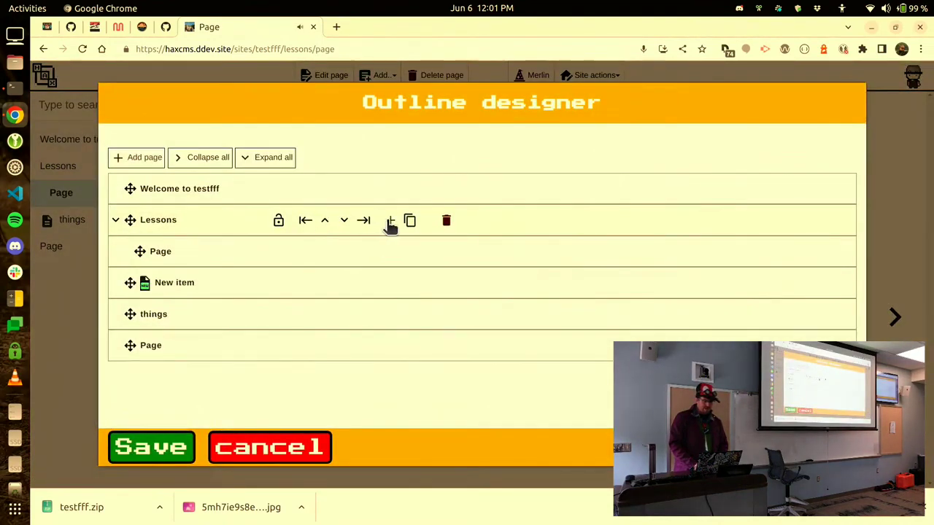
left_click(387, 222)
left_click(386, 222)
left_click(387, 222)
left_click(162, 455)
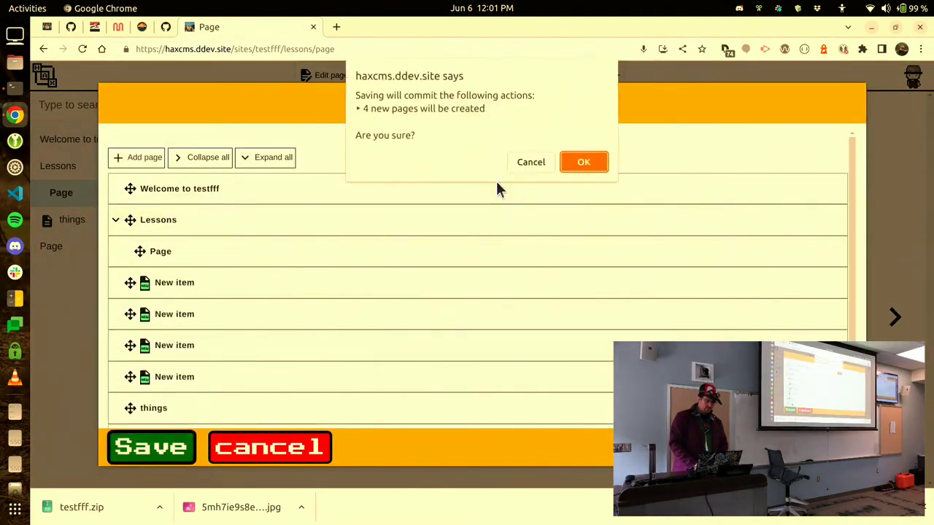
key("Return")
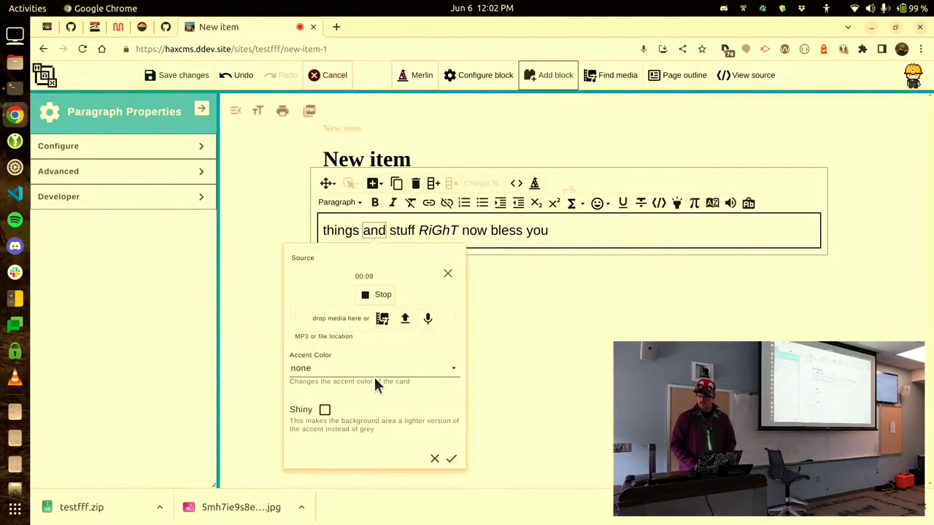
Turn the word 'and' into a shiny purple inline audio clip of the new recording.
left_click(373, 296)
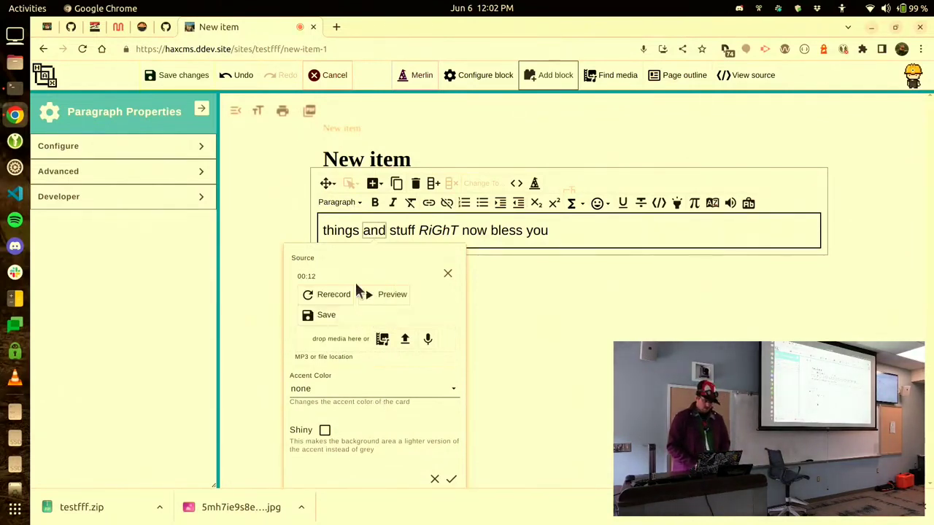
left_click(325, 316)
left_click(389, 360)
left_click(324, 429)
left_click(324, 397)
left_click(452, 445)
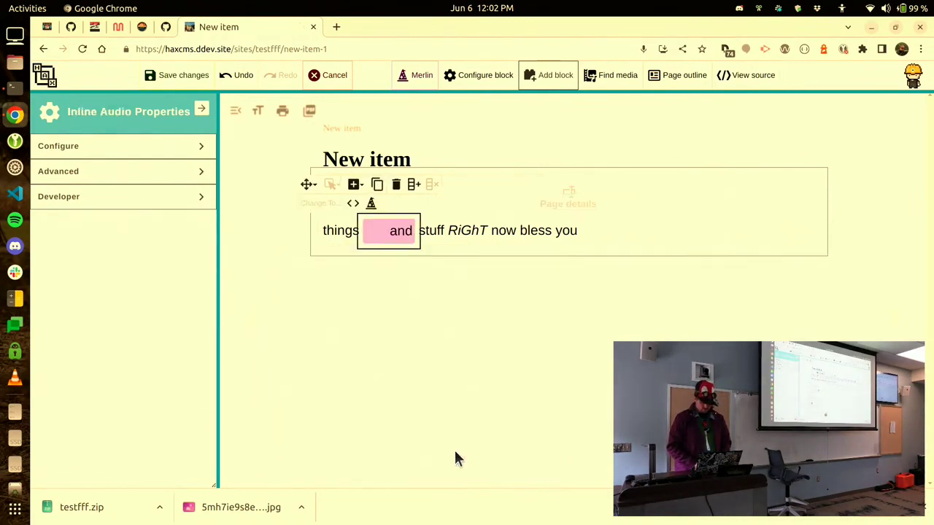
Save the page and test-play the inline audio clip.
left_click(184, 75)
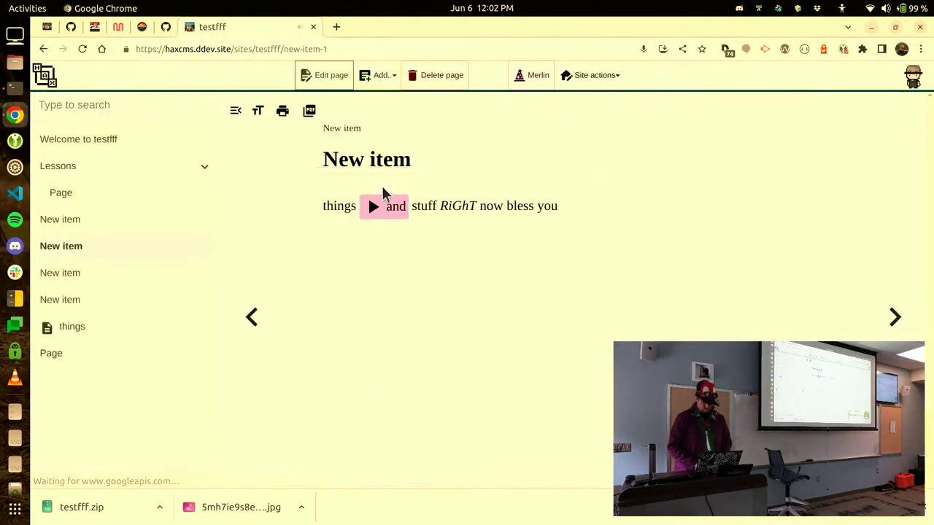
left_click(383, 208)
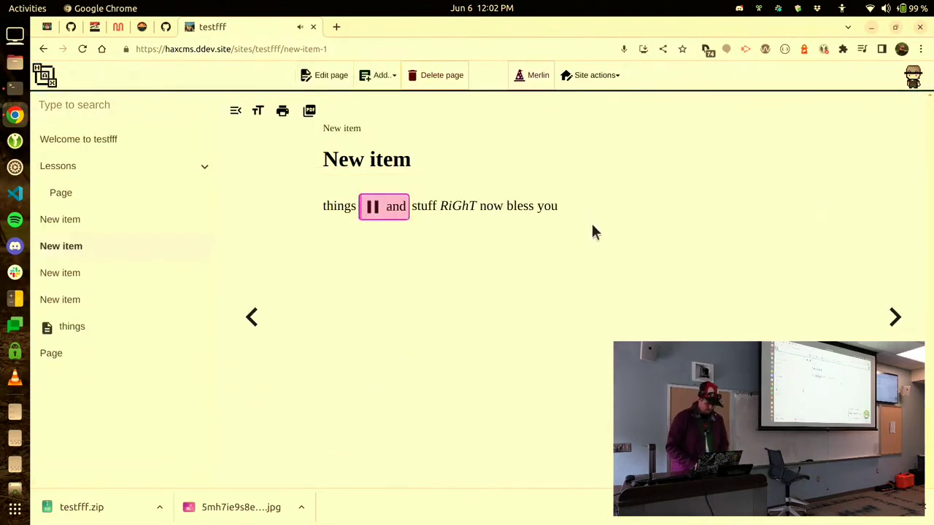
left_click(374, 210)
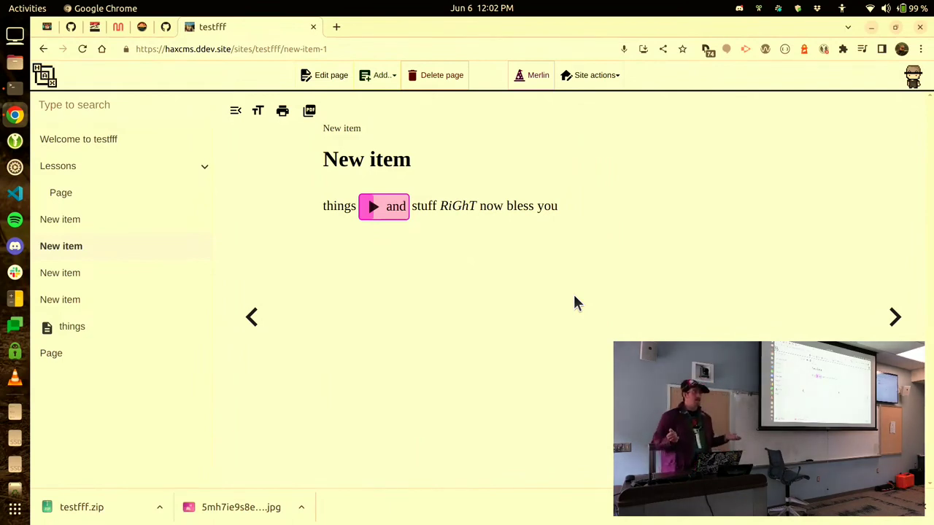
Replace the Clean course theme with Terrible productionz site in site settings and save.
left_click(592, 77)
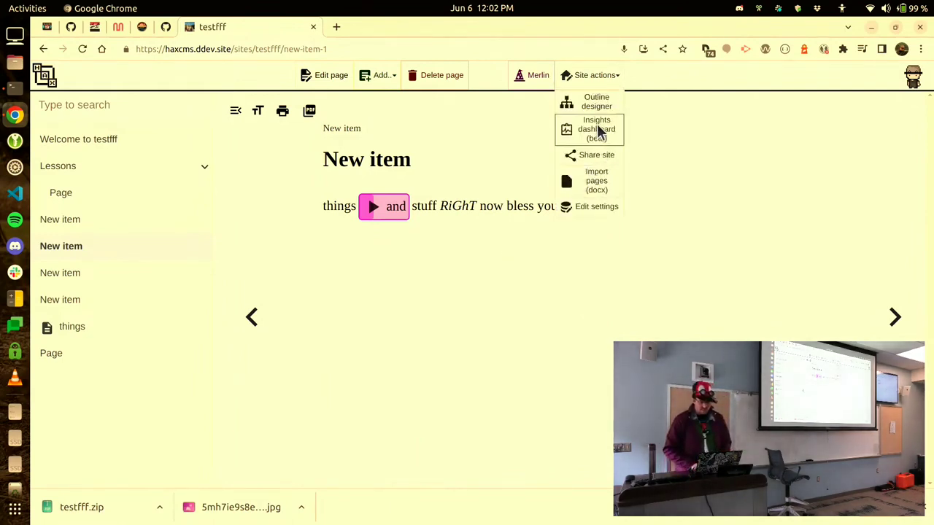
left_click(597, 208)
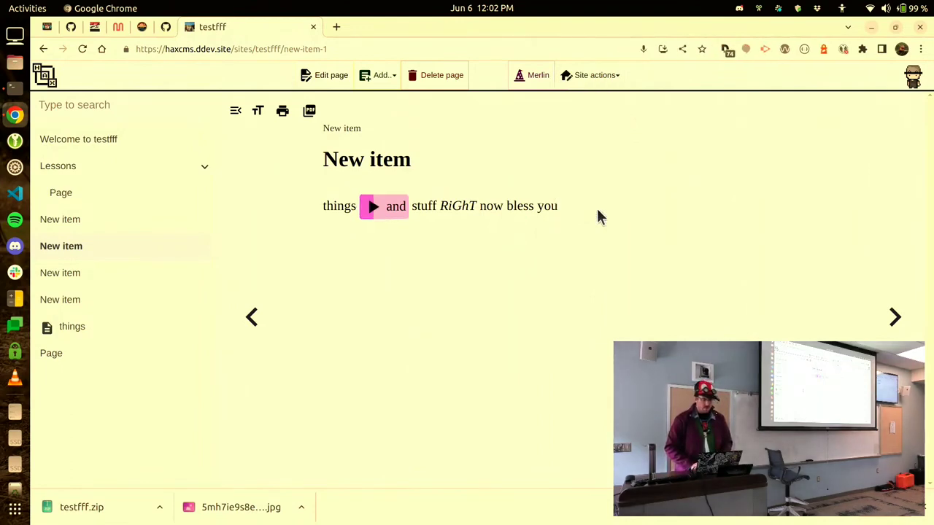
left_click(203, 131)
left_click(184, 156)
left_click(597, 207)
left_click(202, 131)
left_click(184, 156)
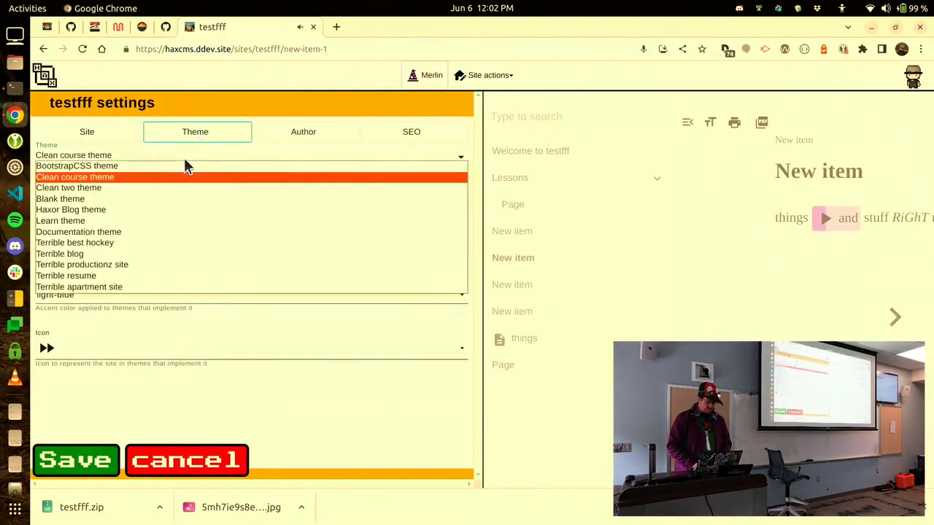
left_click(144, 265)
left_click(77, 461)
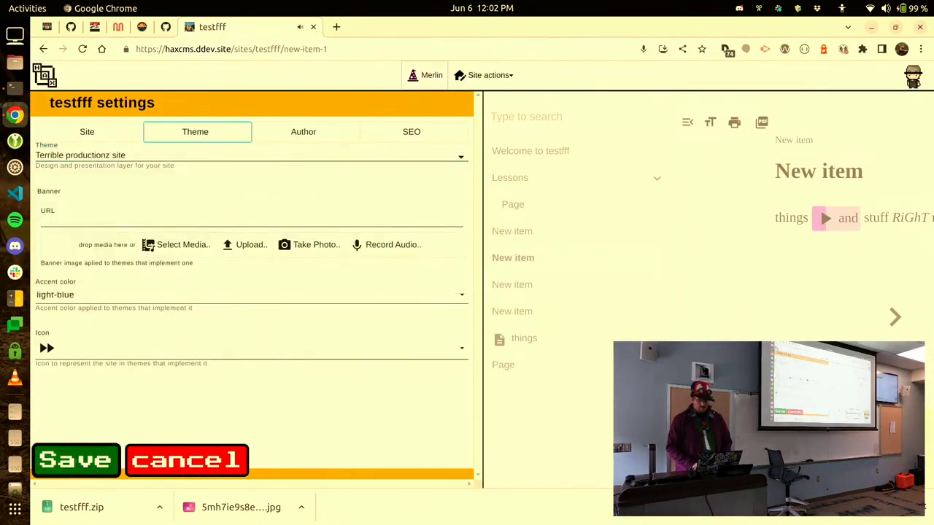